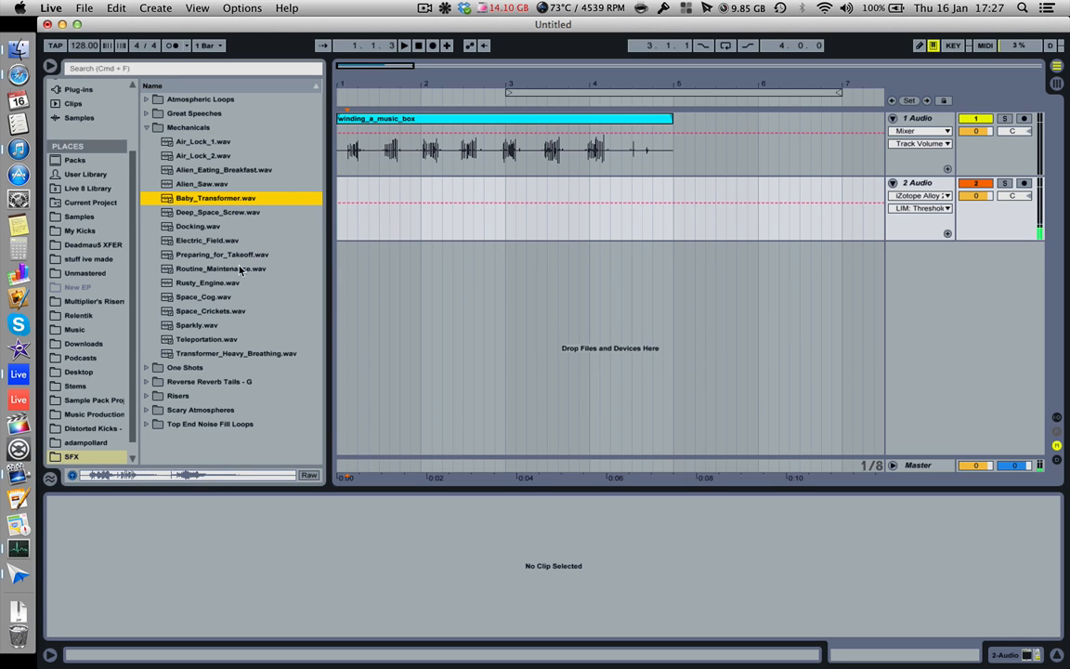
Step: Preview Space_Crickets, Preparing_for_Takeoff, Electric_Field and Alien_Eating_Breakfast in the SFX Mechanicals folder
{"action": "left_click", "coordinate": [219, 314]}
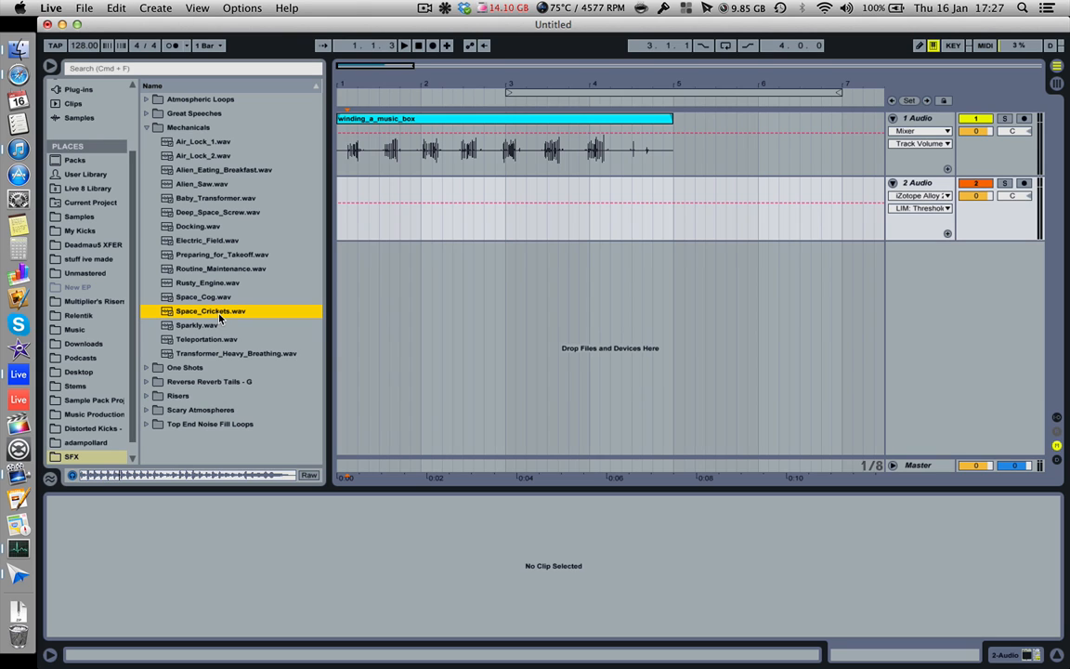
{"action": "left_click", "coordinate": [231, 260]}
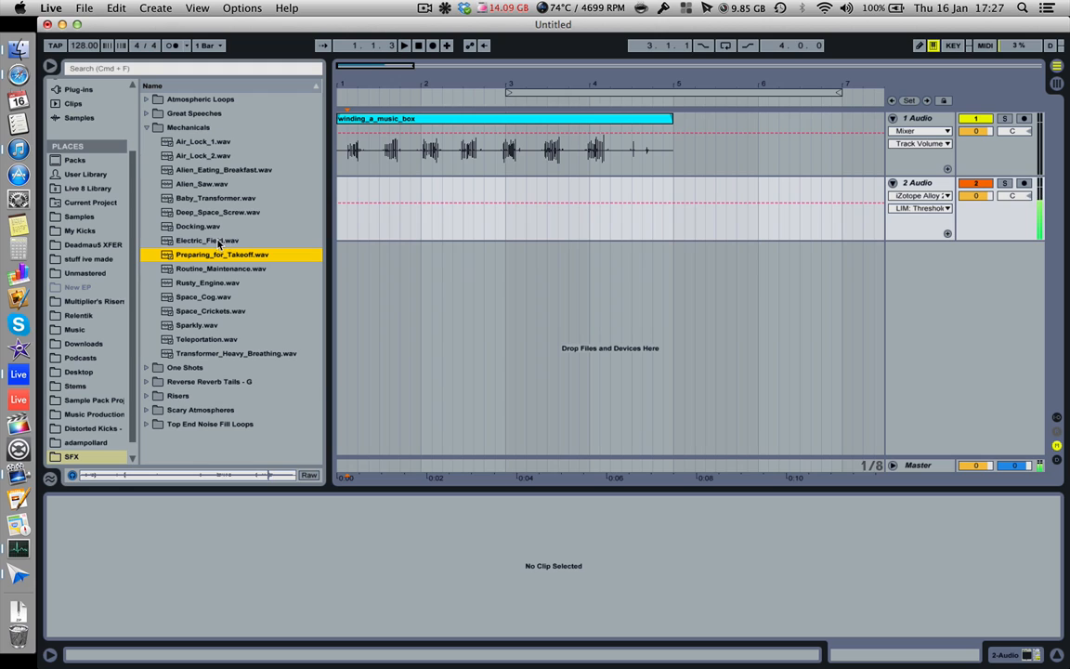
{"action": "left_click", "coordinate": [218, 242]}
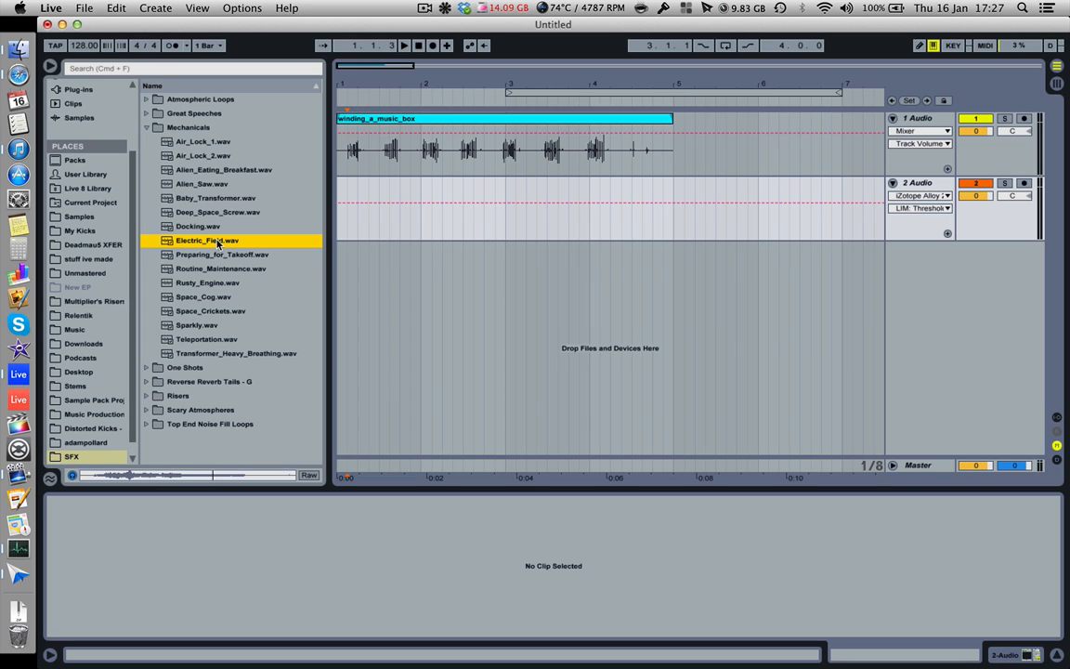
{"action": "left_click", "coordinate": [214, 173]}
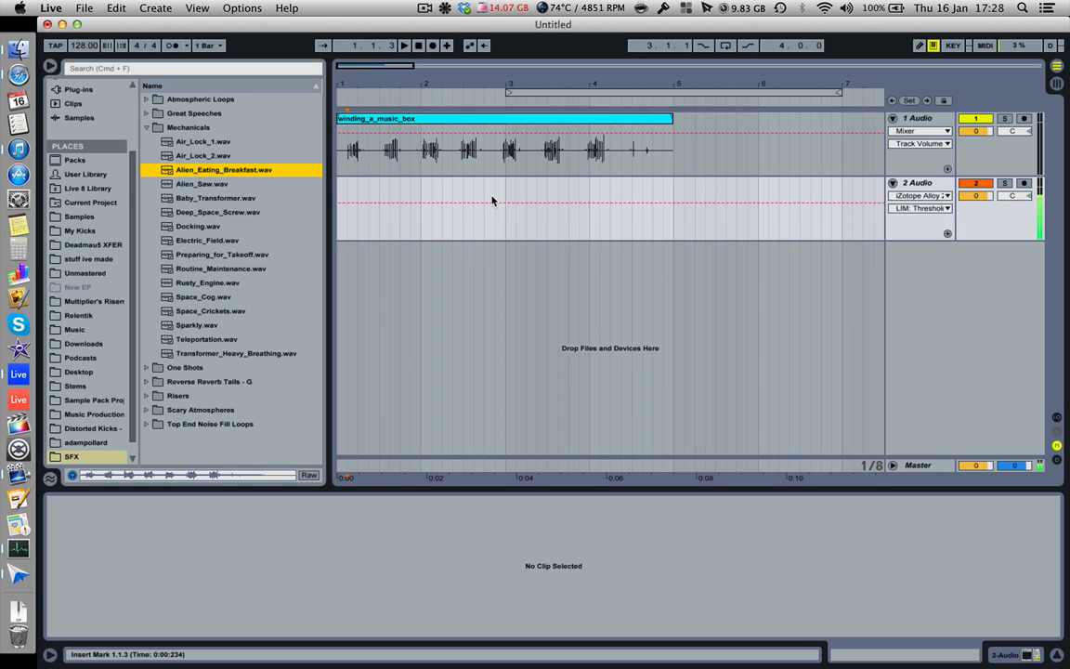
Step: Replace the winding_a_music_box clip at the start of the 1 Audio track with car_stereo_tapedeck.mp3 from the Samples folder
{"action": "left_click", "coordinate": [93, 217]}
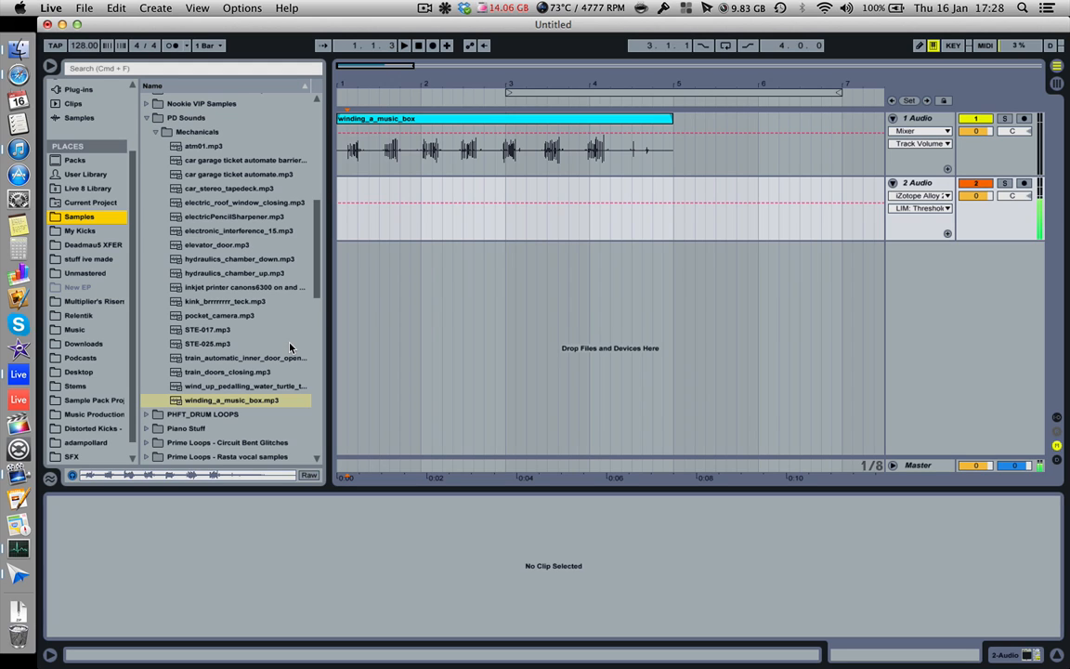
{"action": "left_click", "coordinate": [239, 191]}
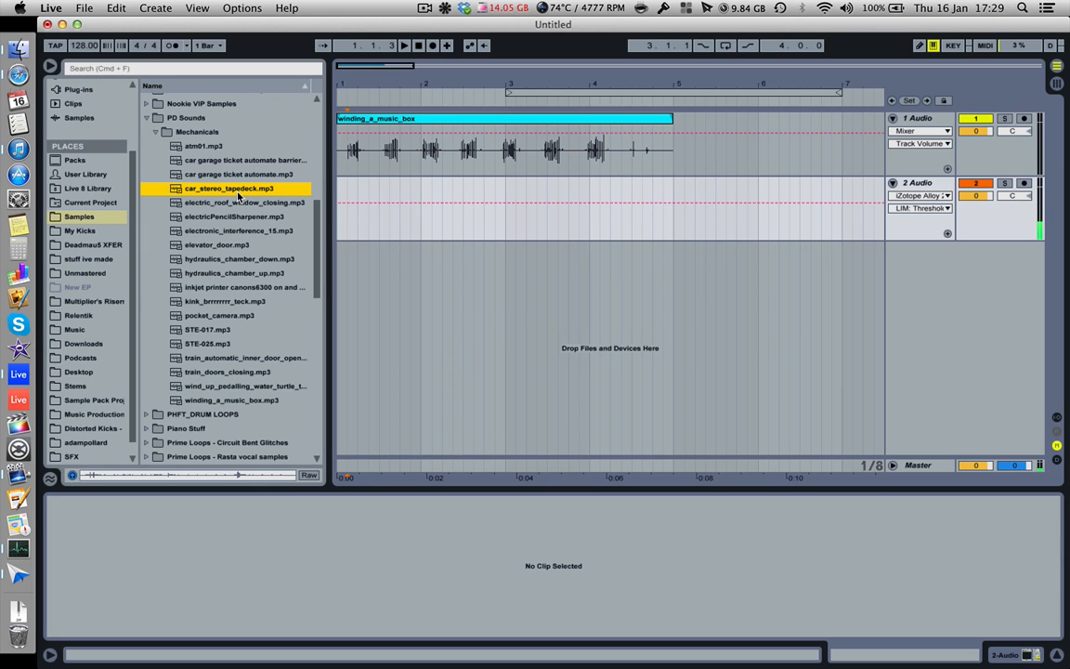
{"action": "left_click", "coordinate": [432, 119]}
{"action": "key", "text": "Delete"}
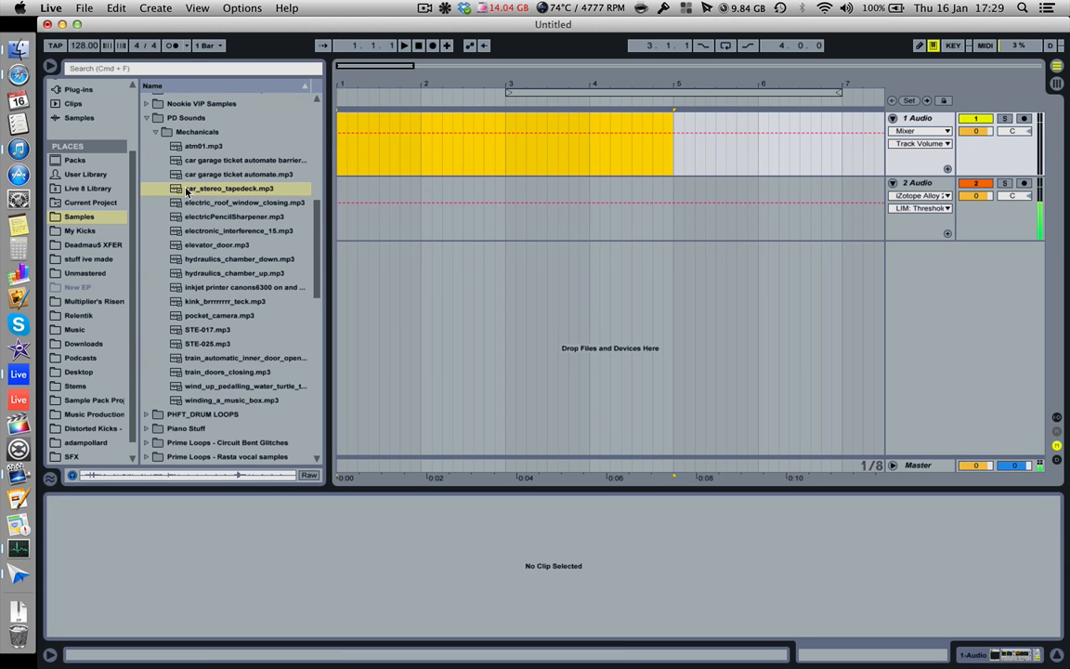
{"action": "left_click_drag", "start_coordinate": [167, 183], "coordinate": [341, 128]}
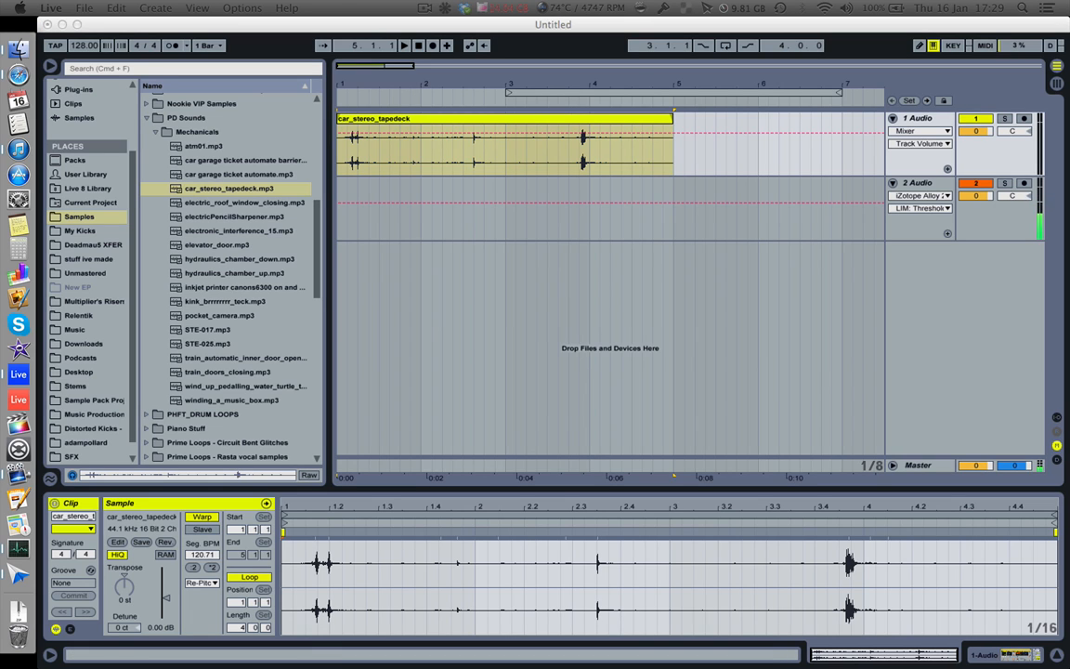
{"action": "left_click", "coordinate": [439, 141]}
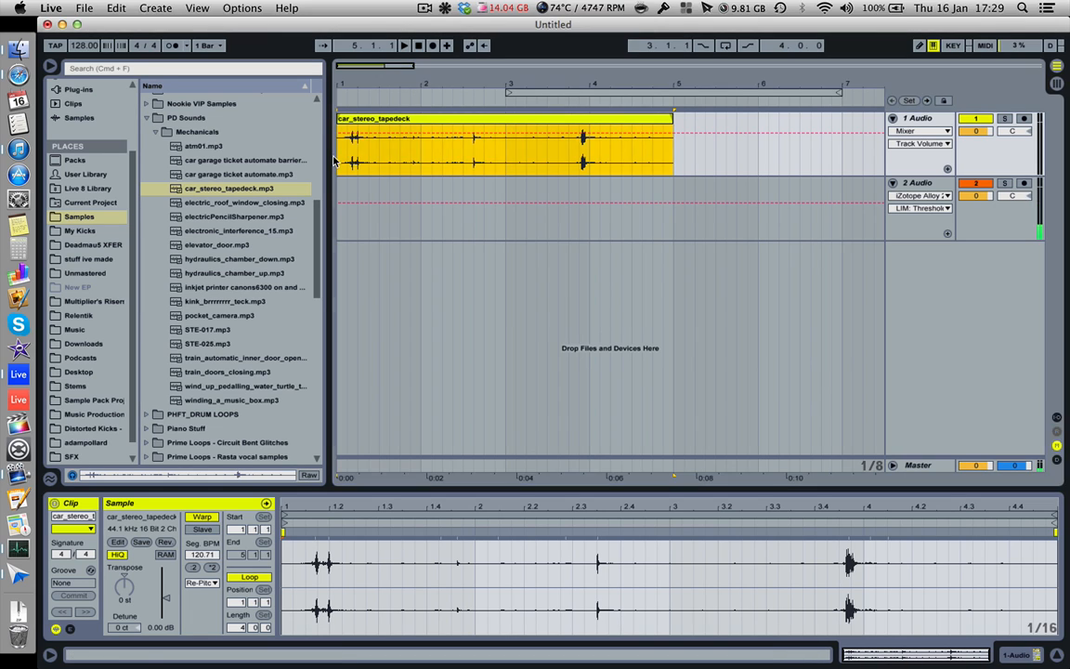
Step: Double the car_stereo_tapedeck clip's segment BPM to 241.41 and extend its end to bar 9
{"action": "left_click", "coordinate": [342, 159]}
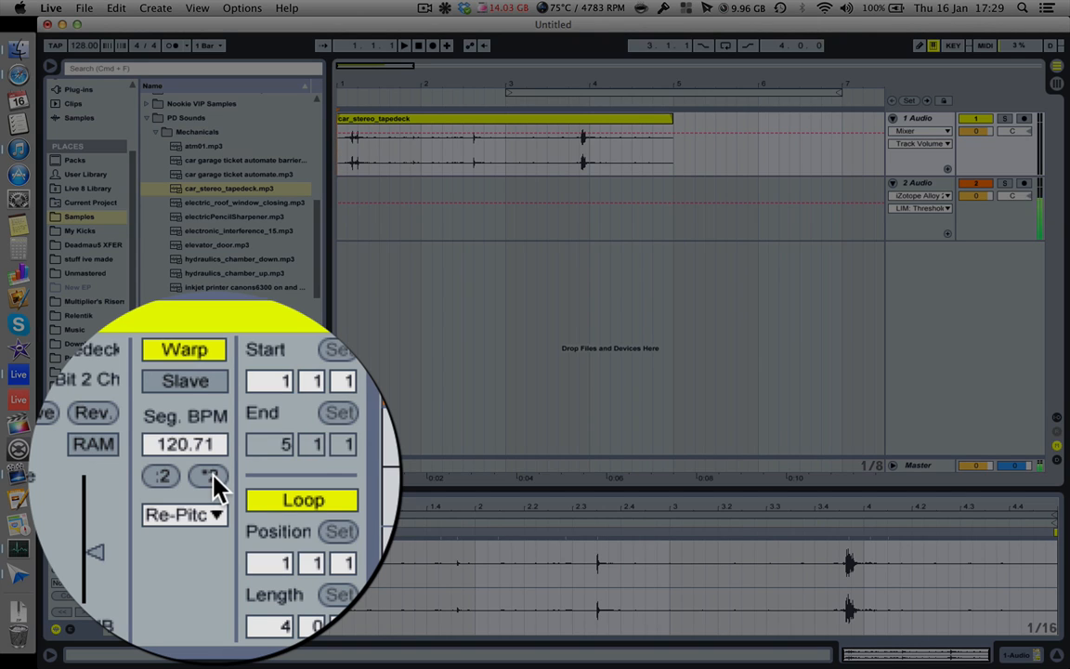
{"action": "left_click", "coordinate": [212, 568]}
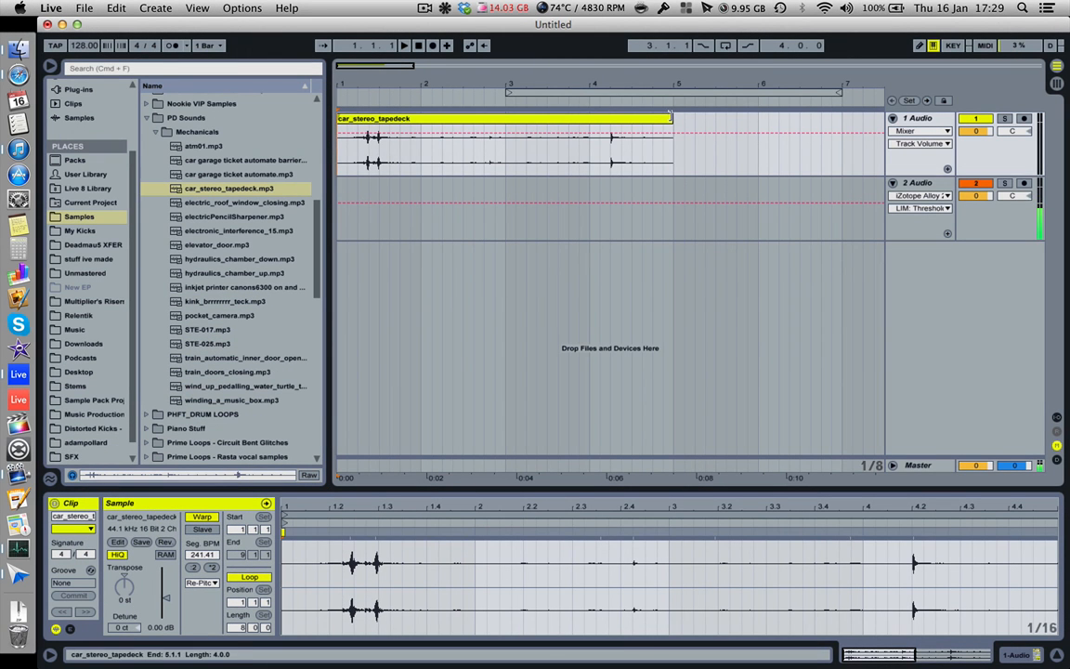
{"action": "left_click_drag", "start_coordinate": [672, 121], "coordinate": [807, 119]}
{"action": "scroll", "coordinate": [809, 124], "scroll_direction": "left", "scroll_amount": 5}
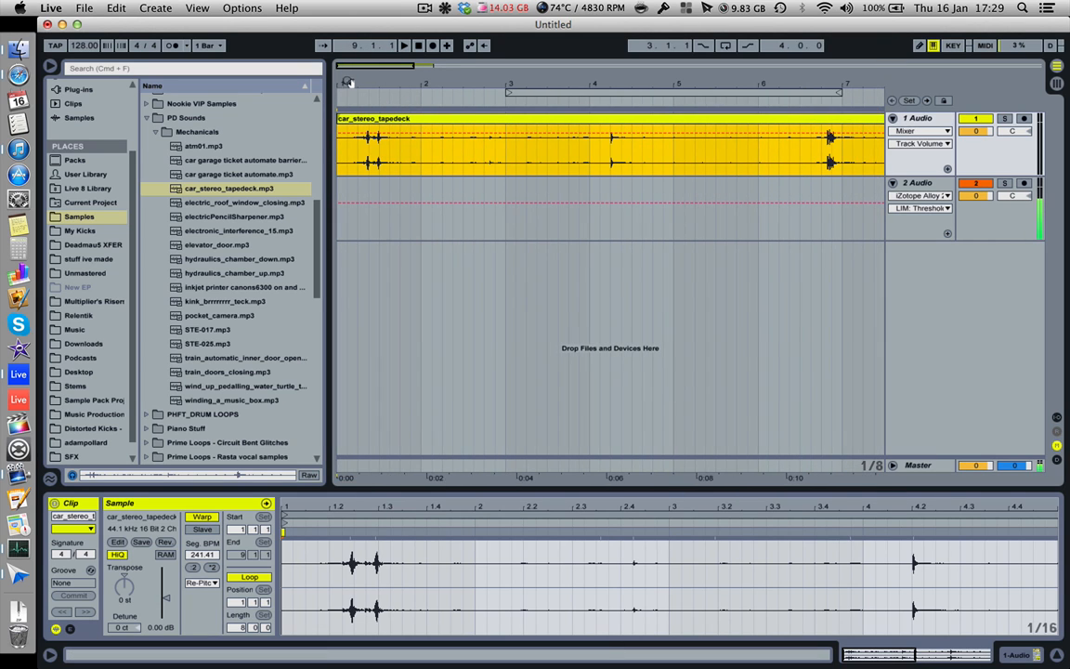
{"action": "left_click_drag", "start_coordinate": [348, 83], "coordinate": [348, 47]}
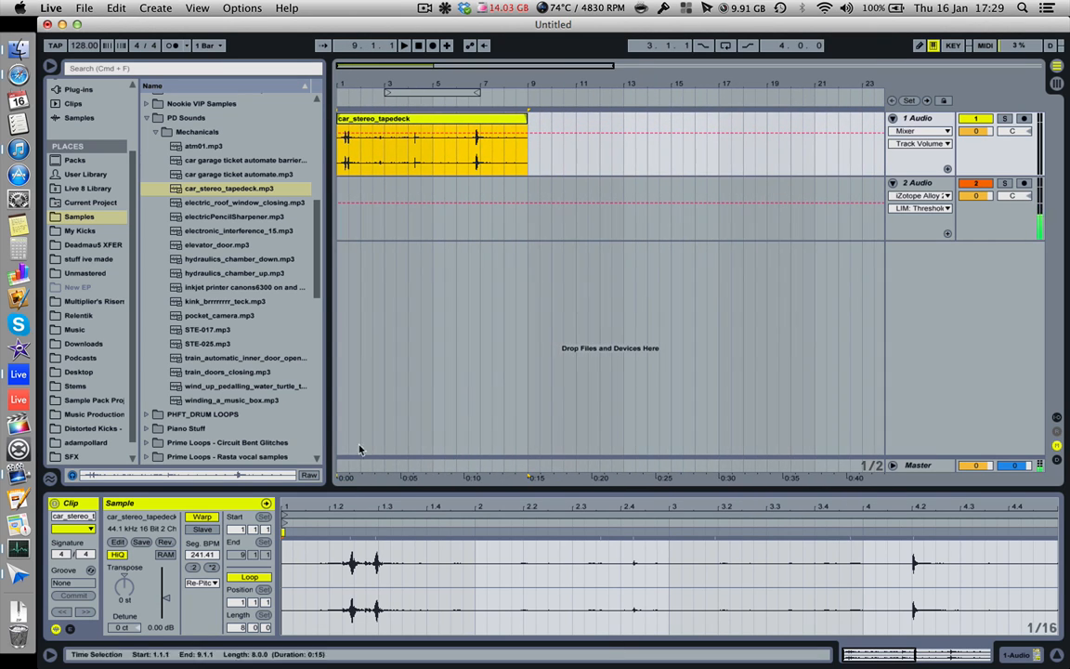
Step: Play the lengthened car_stereo_tapedeck clip from bar 1 to hear the stretch, and stop playback
{"action": "left_click", "coordinate": [342, 152]}
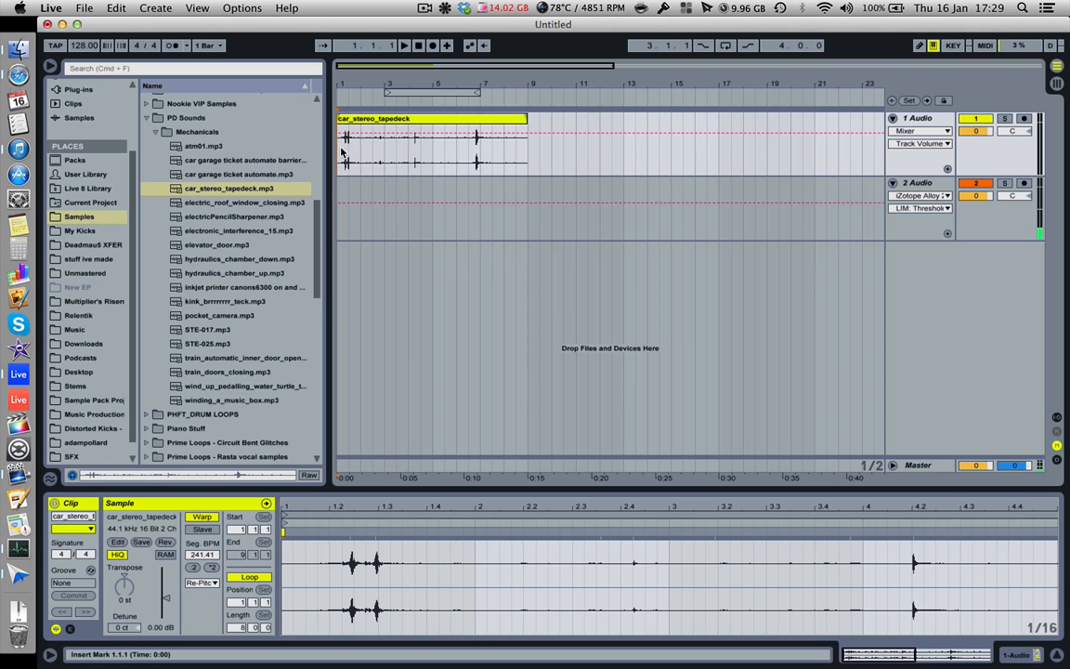
{"action": "key", "text": "space"}
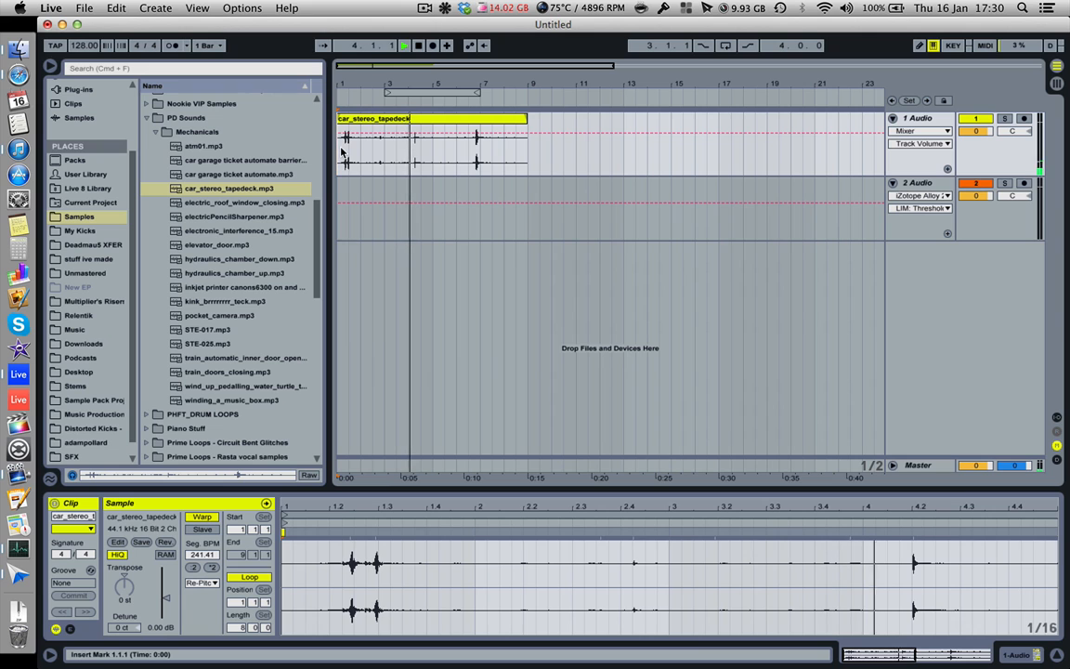
{"action": "key", "text": "space"}
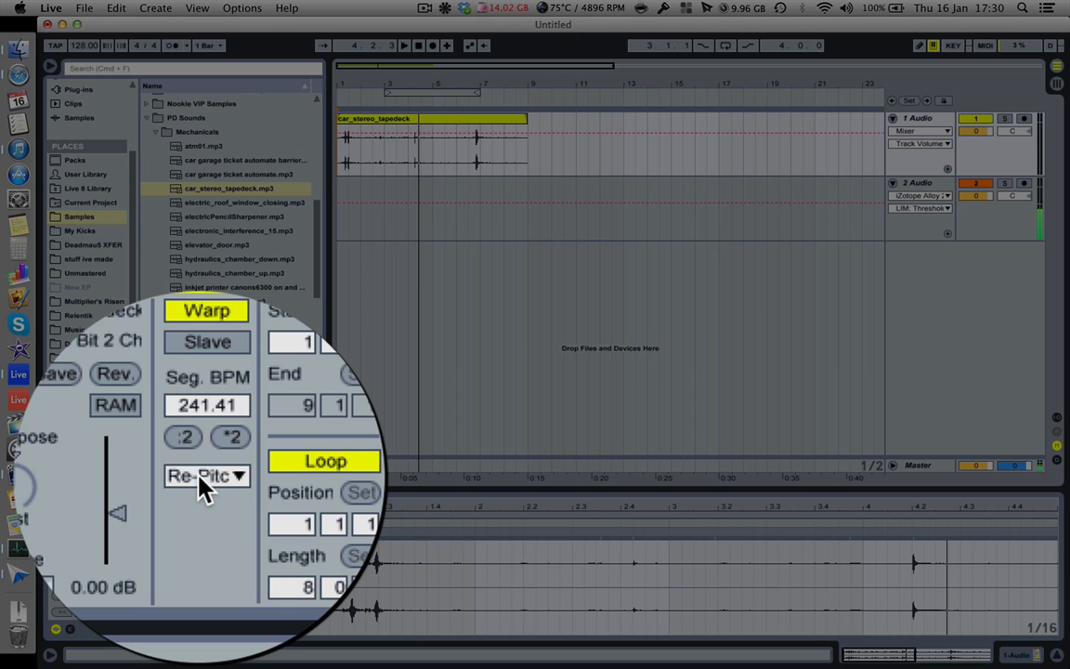
Step: Set the clip's warp mode to Texture and double its segment BPM to 482.83, auditioning each change
{"action": "left_click", "coordinate": [203, 488]}
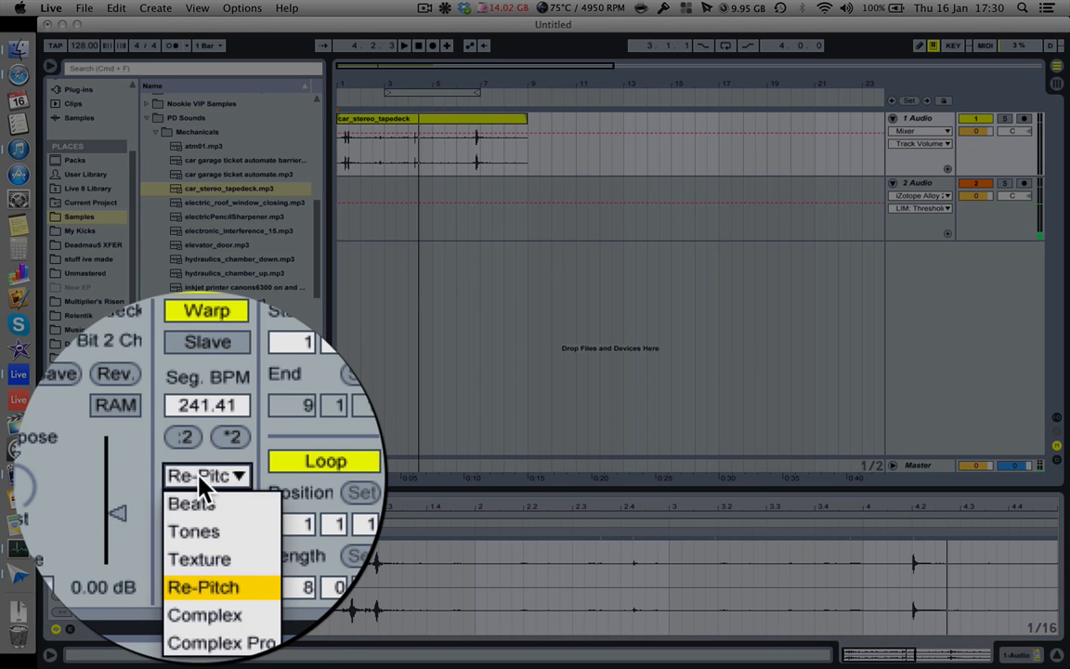
{"action": "left_click", "coordinate": [208, 534]}
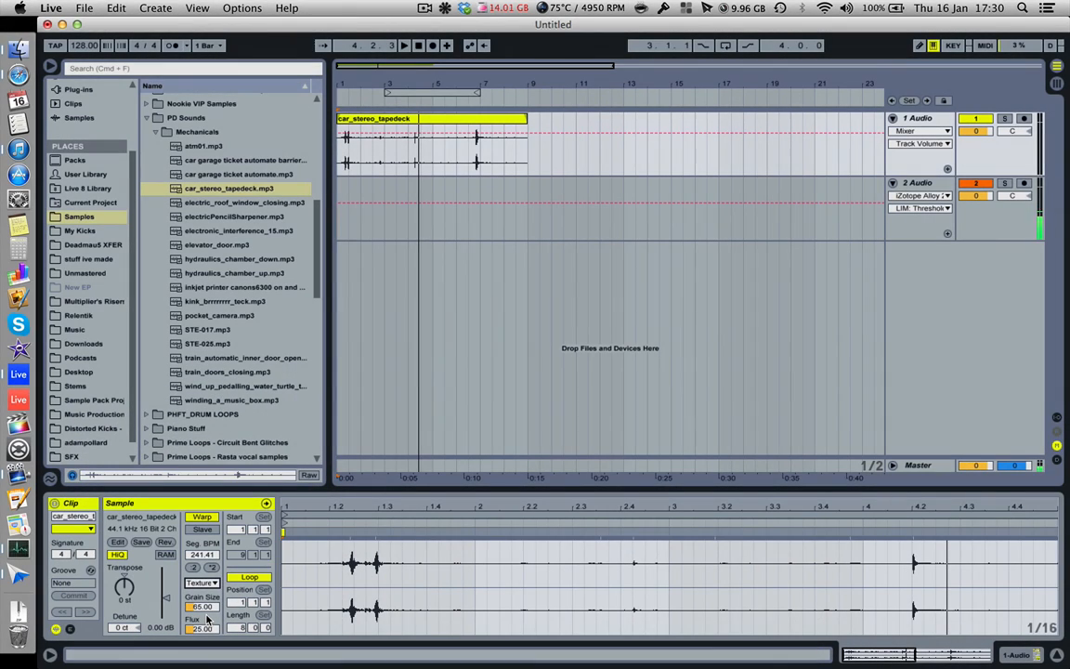
{"action": "key", "text": "space"}
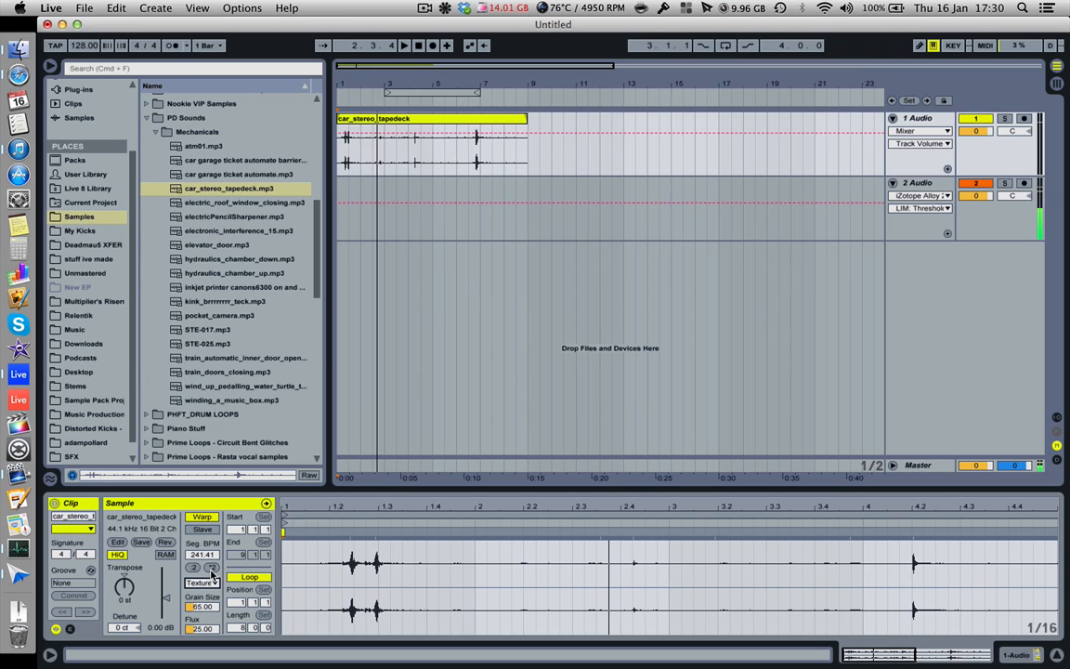
{"action": "left_click", "coordinate": [212, 568]}
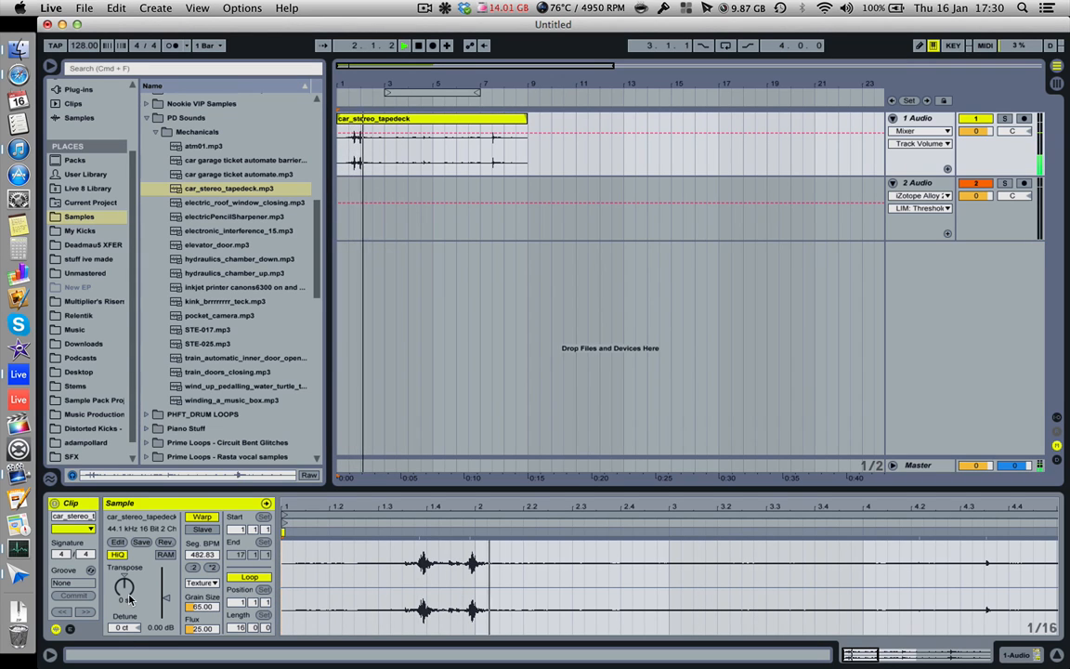
{"action": "key", "text": "space"}
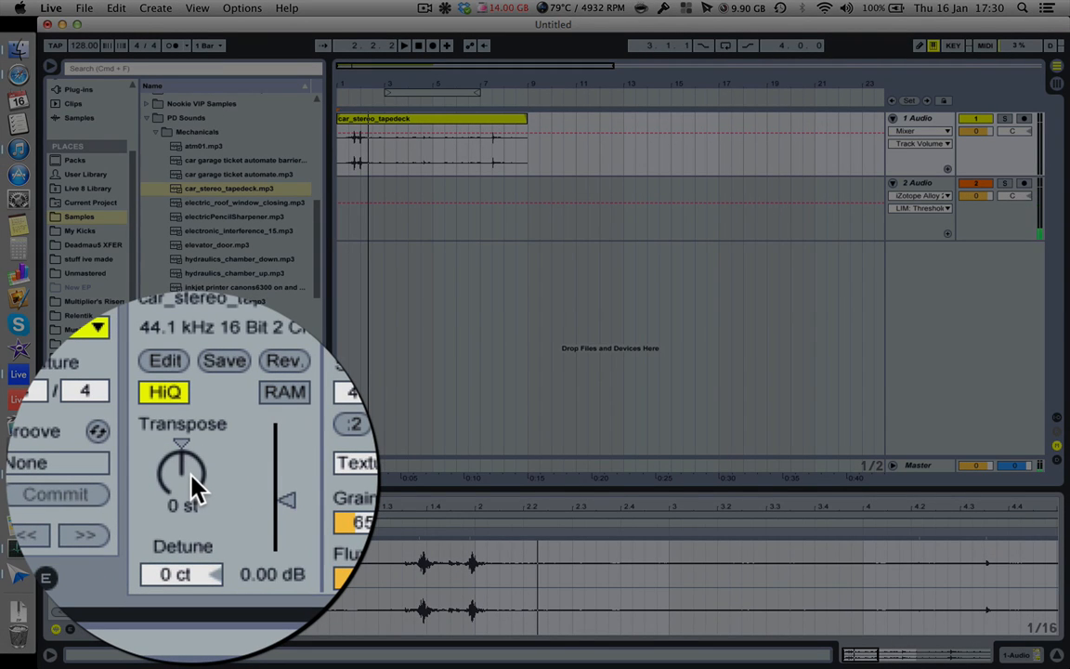
Step: Transpose the car_stereo_tapedeck clip up 7 semitones while listening to it
{"action": "mouse_move", "coordinate": [192, 485]}
{"action": "left_mouse_down"}
{"action": "mouse_move", "coordinate": [192, 436]}
{"action": "mouse_move", "coordinate": [193, 484]}
{"action": "left_mouse_up"}
{"action": "key", "text": "space"}
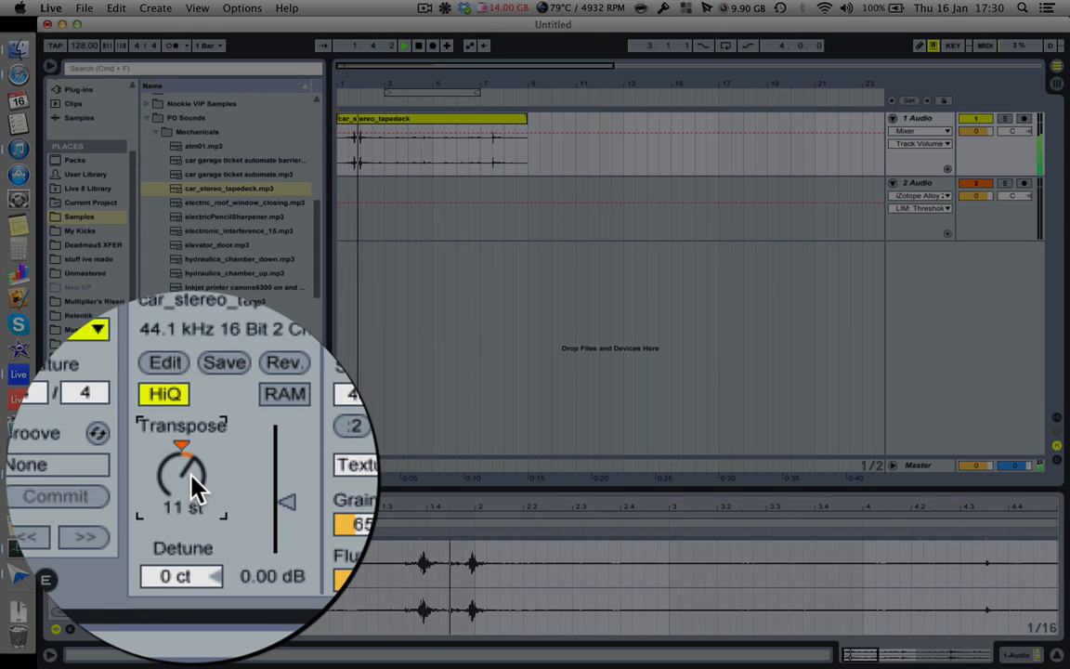
{"action": "left_click_drag", "start_coordinate": [195, 483], "coordinate": [195, 406]}
{"action": "left_click_drag", "start_coordinate": [182, 474], "coordinate": [182, 502]}
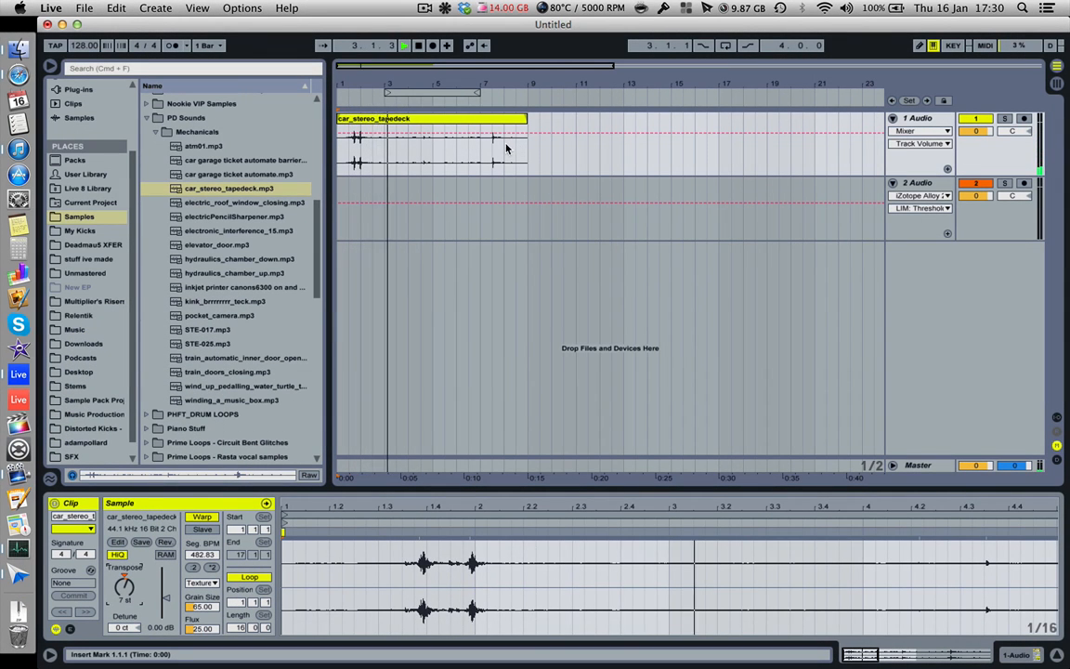
Step: Trim the end of the car_stereo_tapedeck clip to bar 3 and play it from the start
{"action": "left_click_drag", "start_coordinate": [525, 137], "coordinate": [383, 129]}
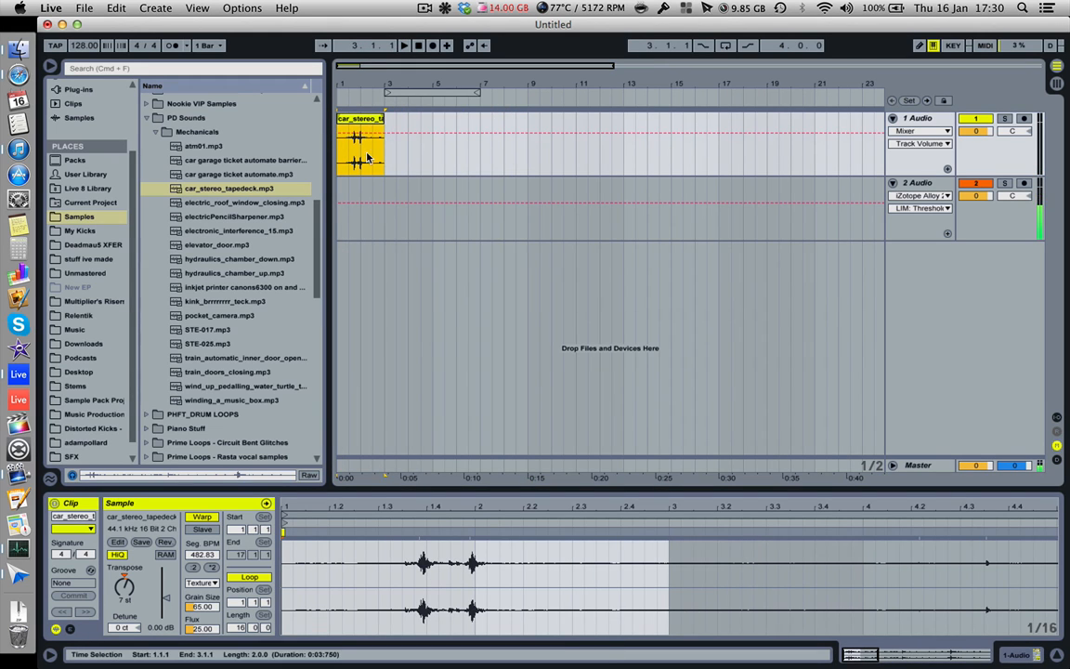
{"action": "left_click_drag", "start_coordinate": [342, 82], "coordinate": [344, 149]}
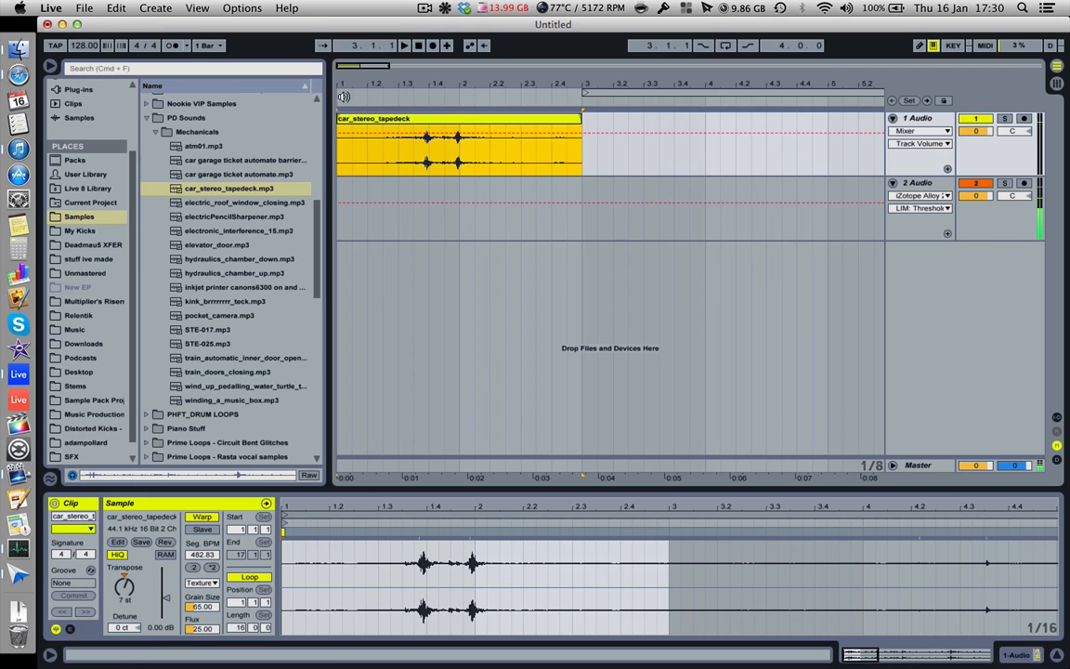
{"action": "left_click", "coordinate": [340, 152]}
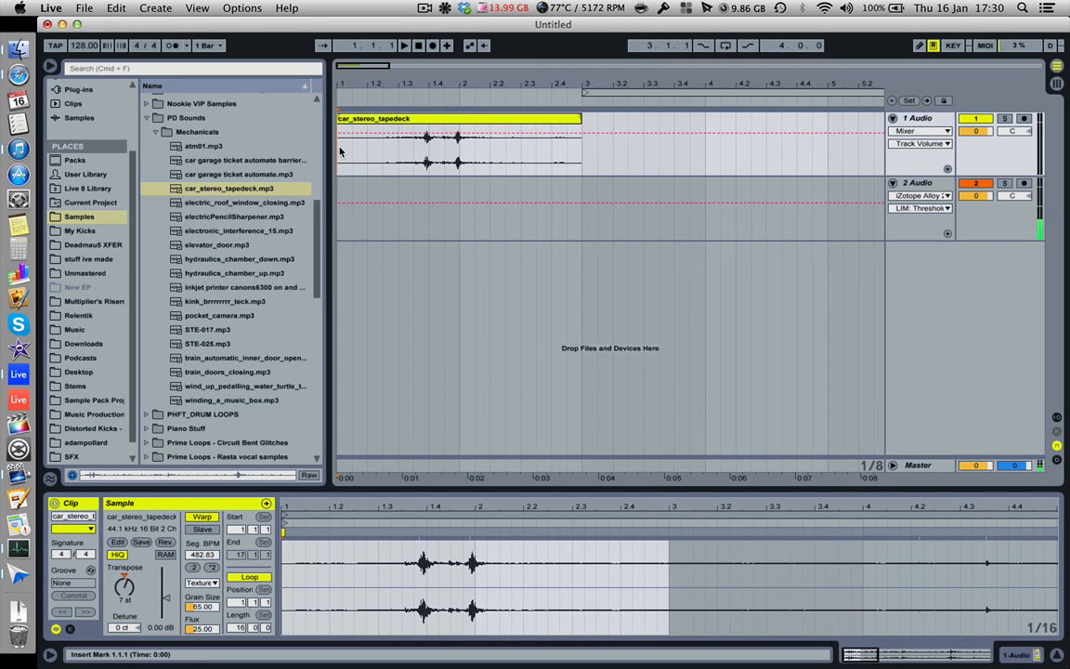
{"action": "key", "text": "space"}
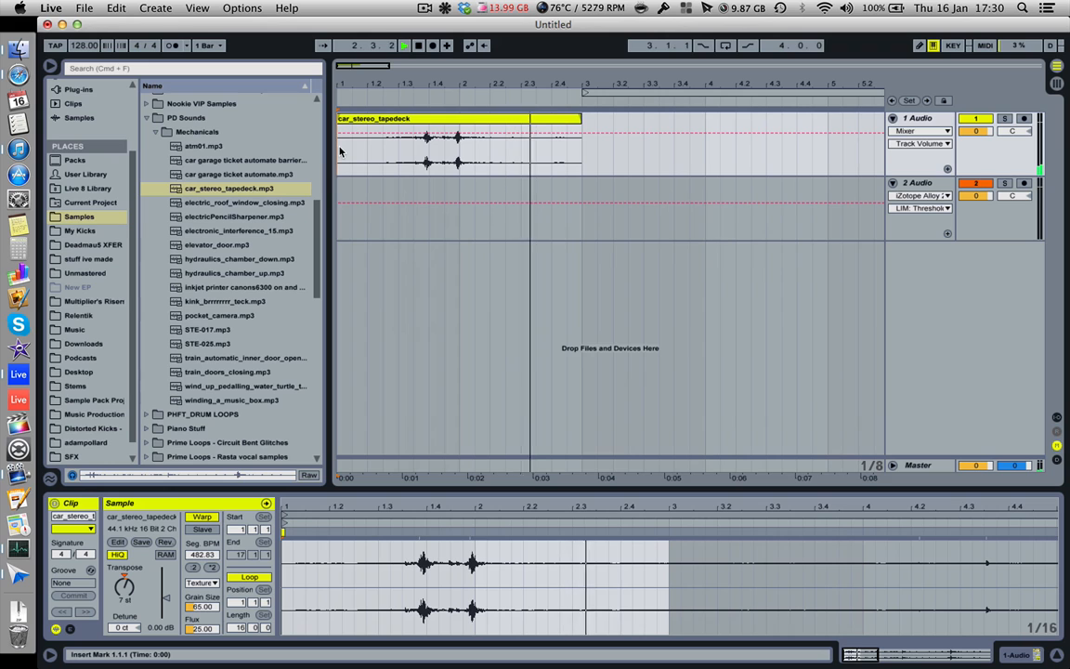
Step: Display the fade curves on the 1 Audio track instead of the mixer automation
{"action": "left_click", "coordinate": [924, 134]}
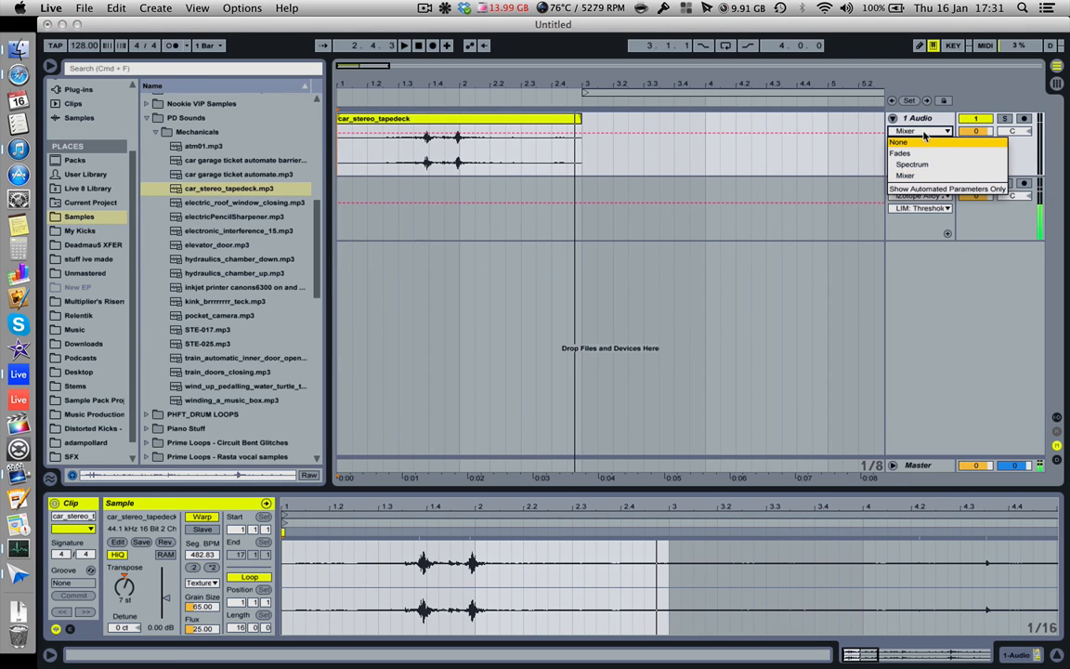
{"action": "left_click", "coordinate": [924, 134]}
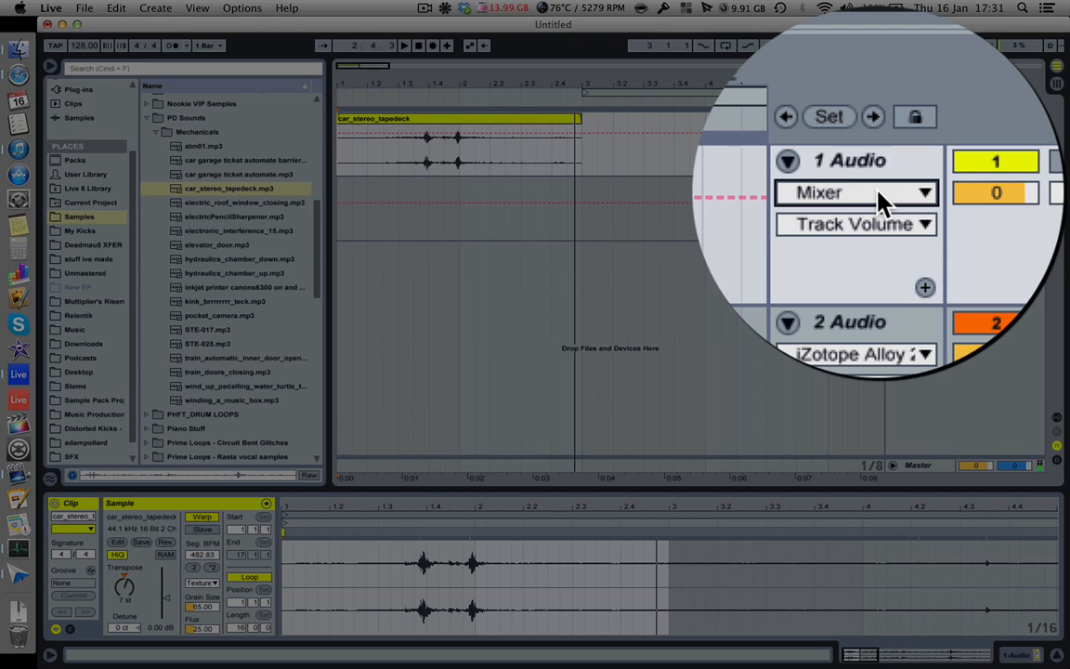
{"action": "left_click", "coordinate": [924, 134]}
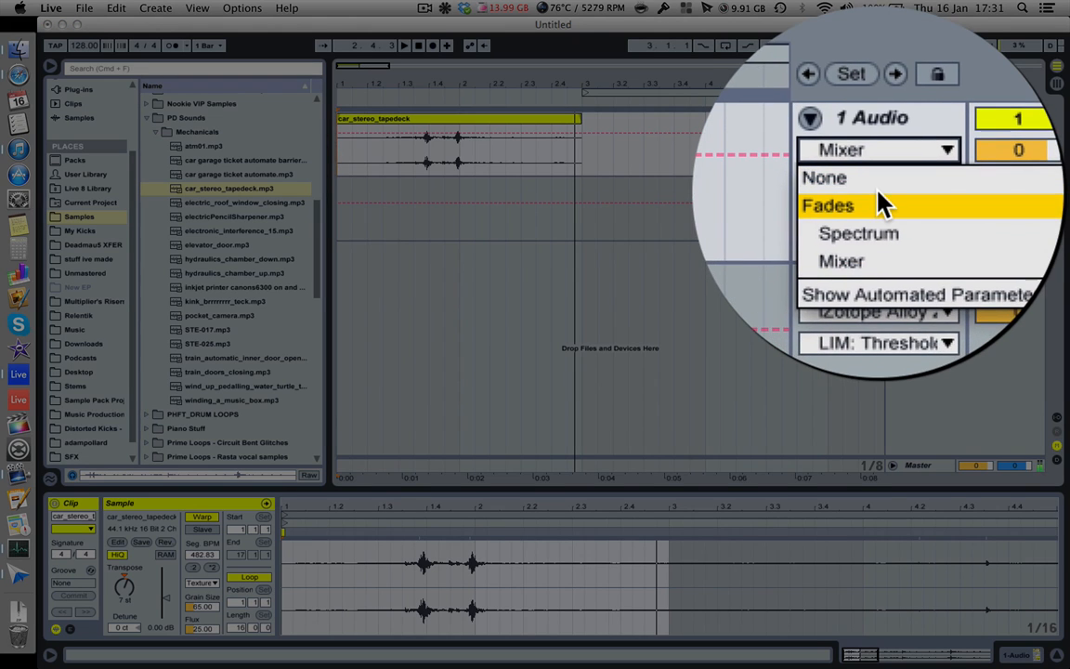
{"action": "left_click", "coordinate": [923, 150]}
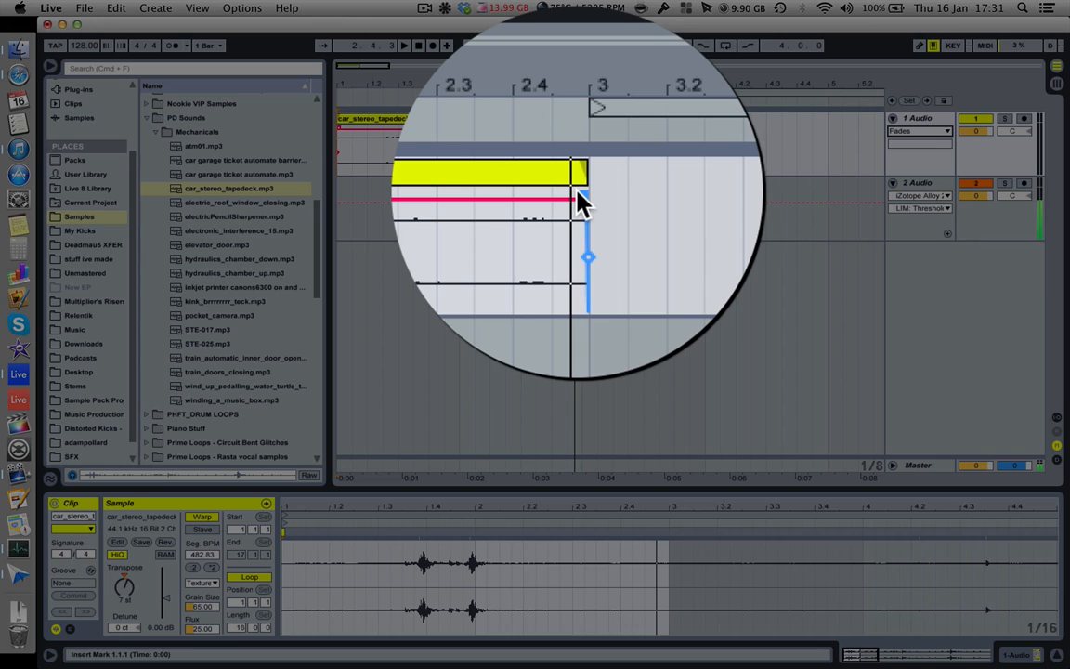
Step: Add a fade-out from about beat 2.3 and a fade-in ending just after beat 1.2, and play the clip
{"action": "left_click_drag", "start_coordinate": [578, 198], "coordinate": [525, 201]}
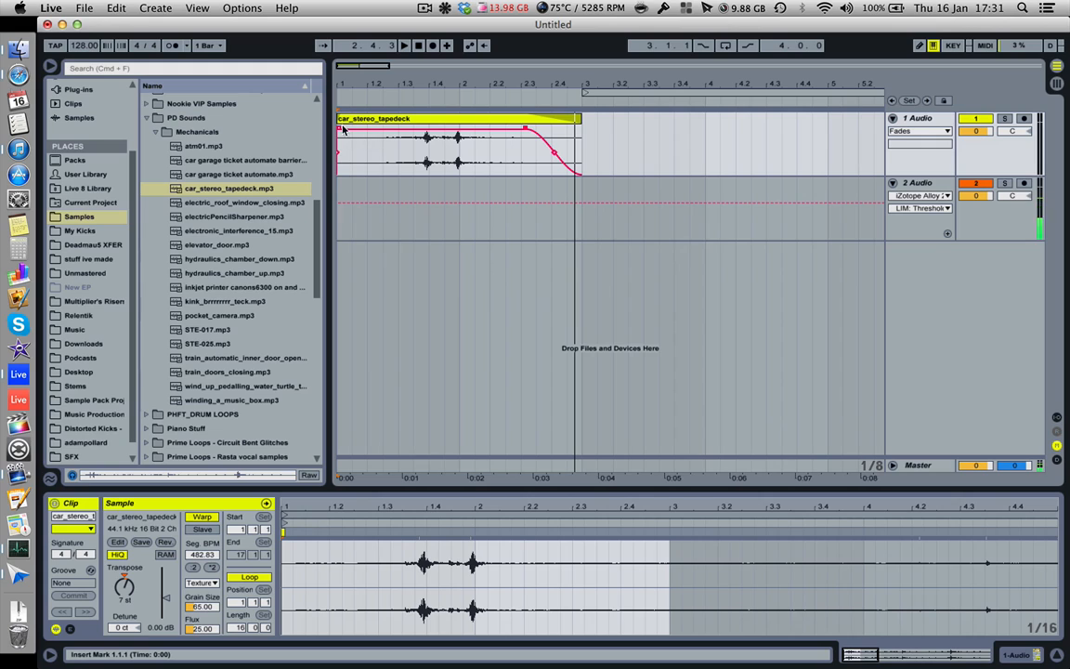
{"action": "left_click_drag", "start_coordinate": [342, 129], "coordinate": [389, 131]}
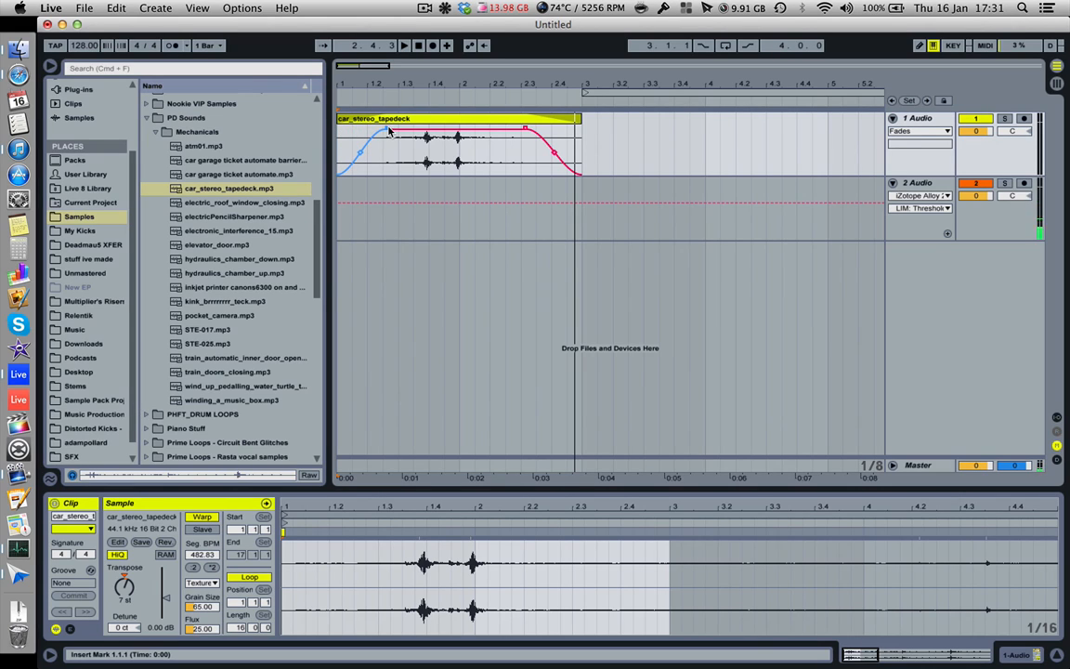
{"action": "left_click", "coordinate": [381, 121]}
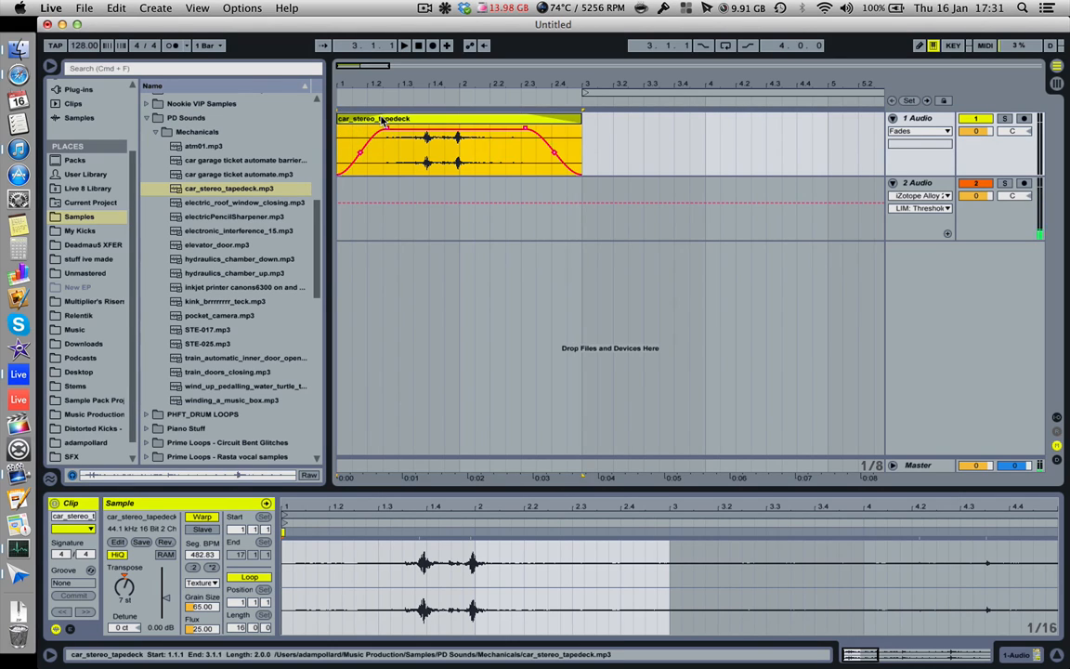
{"action": "key", "text": "space"}
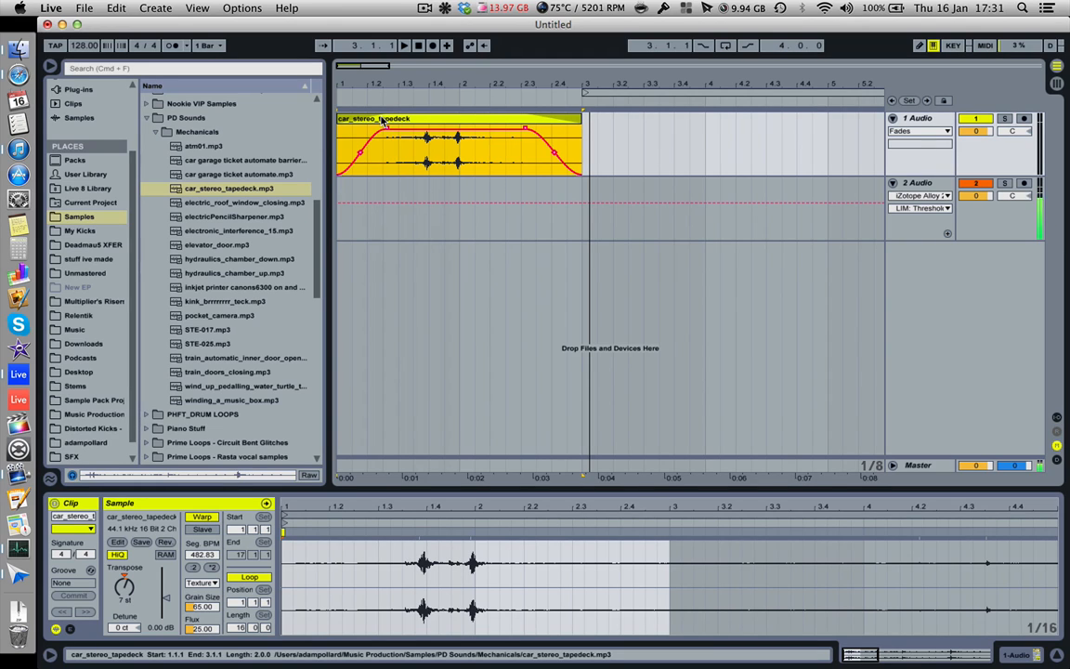
Step: Add the DimensionExpander VST plug-in to the 1 Audio track
{"action": "scroll", "coordinate": [233, 179], "scroll_direction": "up", "scroll_amount": 5}
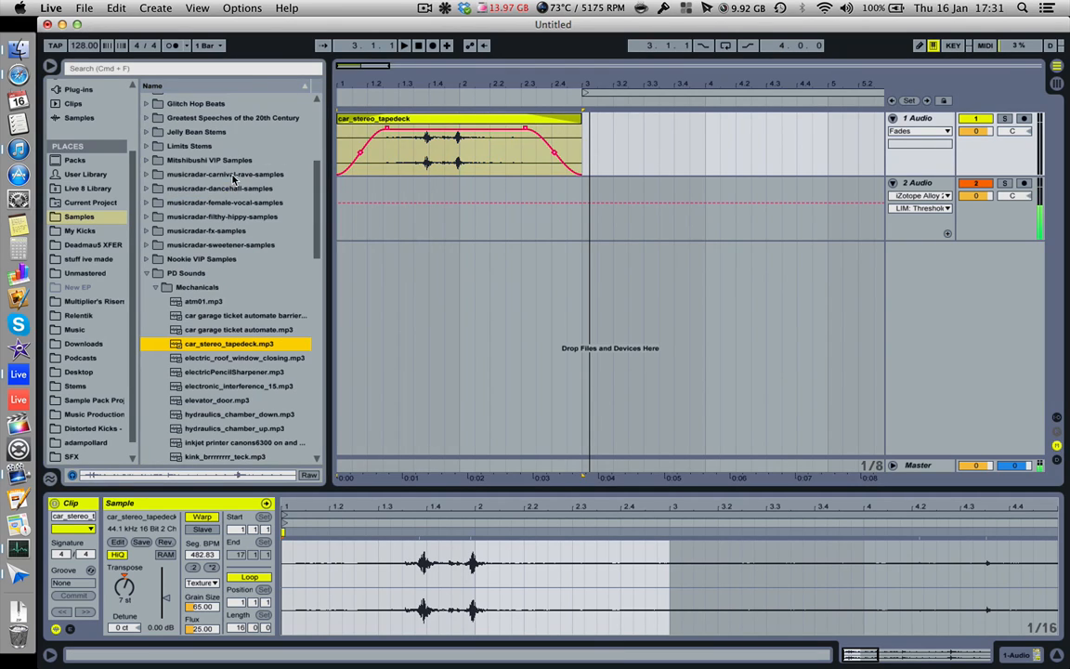
{"action": "left_click", "coordinate": [104, 92]}
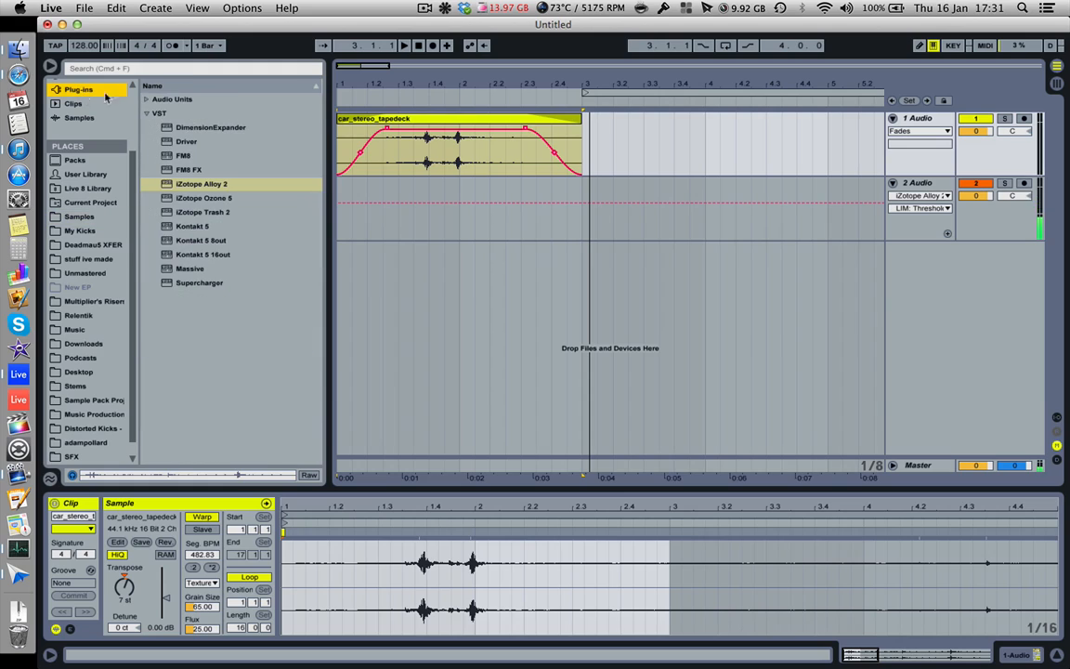
{"action": "left_click", "coordinate": [202, 130]}
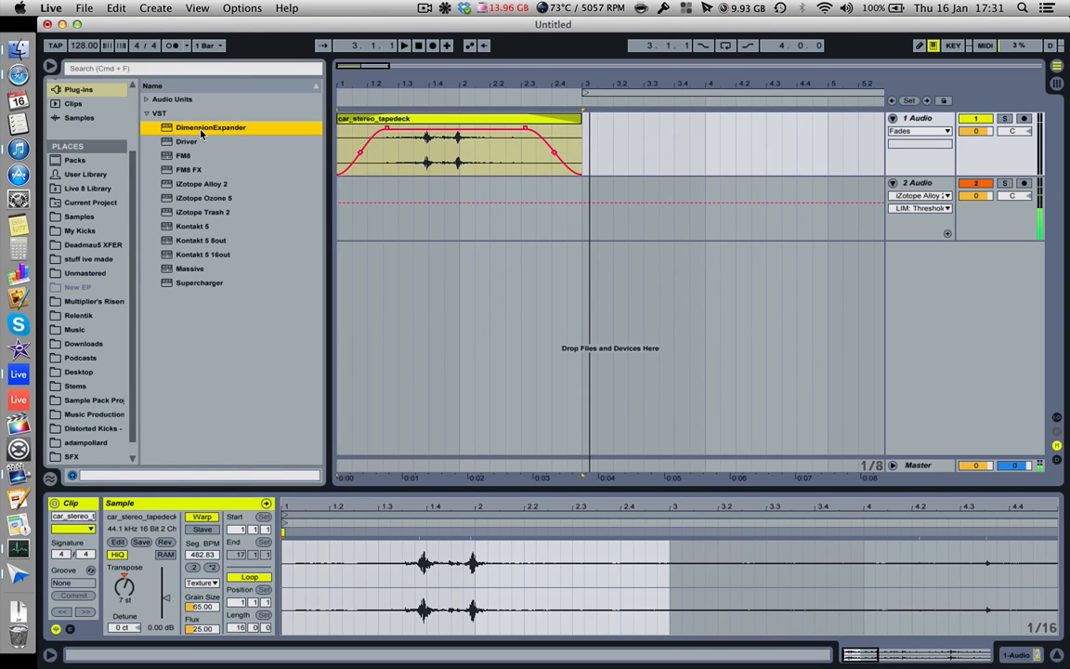
{"action": "key", "text": "space"}
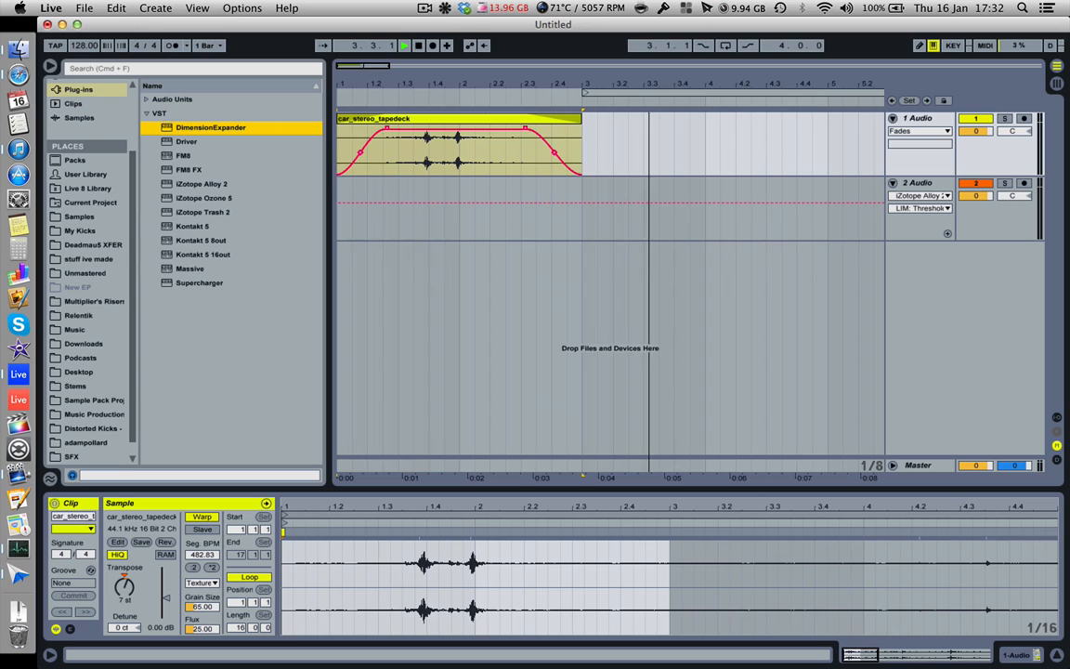
{"action": "key", "text": "Return"}
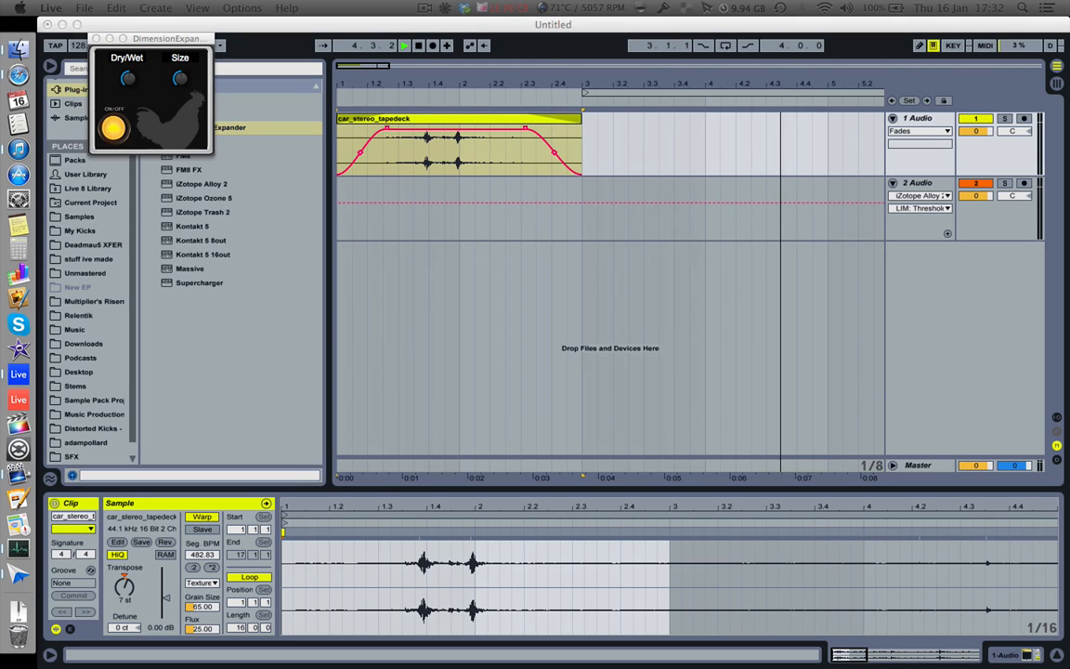
Step: Play the clip through DimensionExpander from the start, stop playback and close the plug-in window
{"action": "key", "text": "space"}
{"action": "key", "text": "space"}
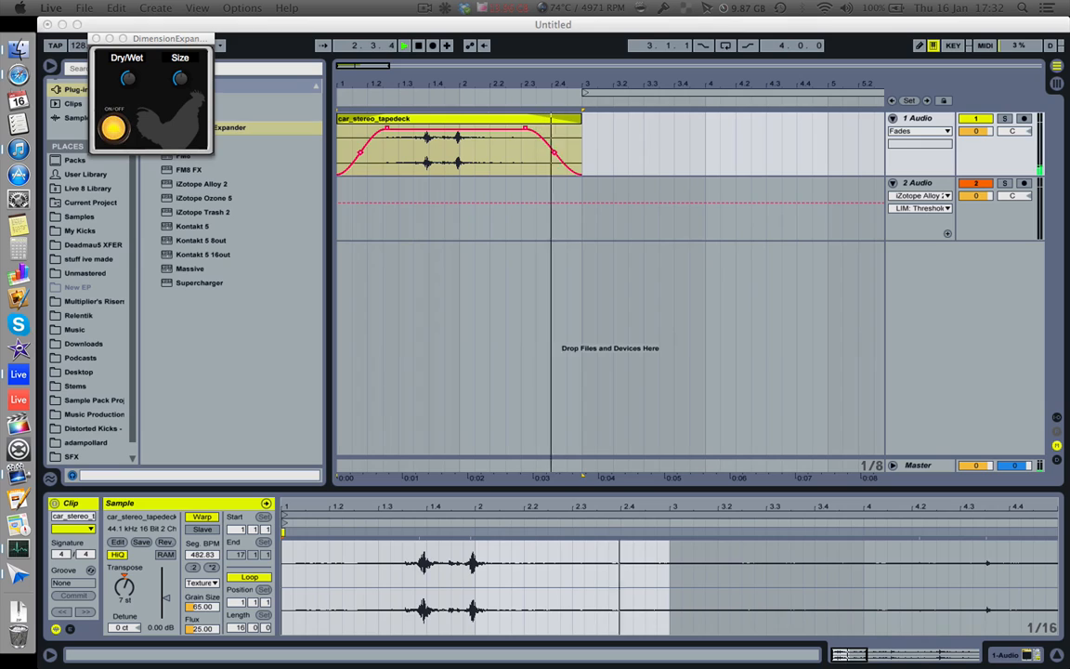
{"action": "key", "text": "space"}
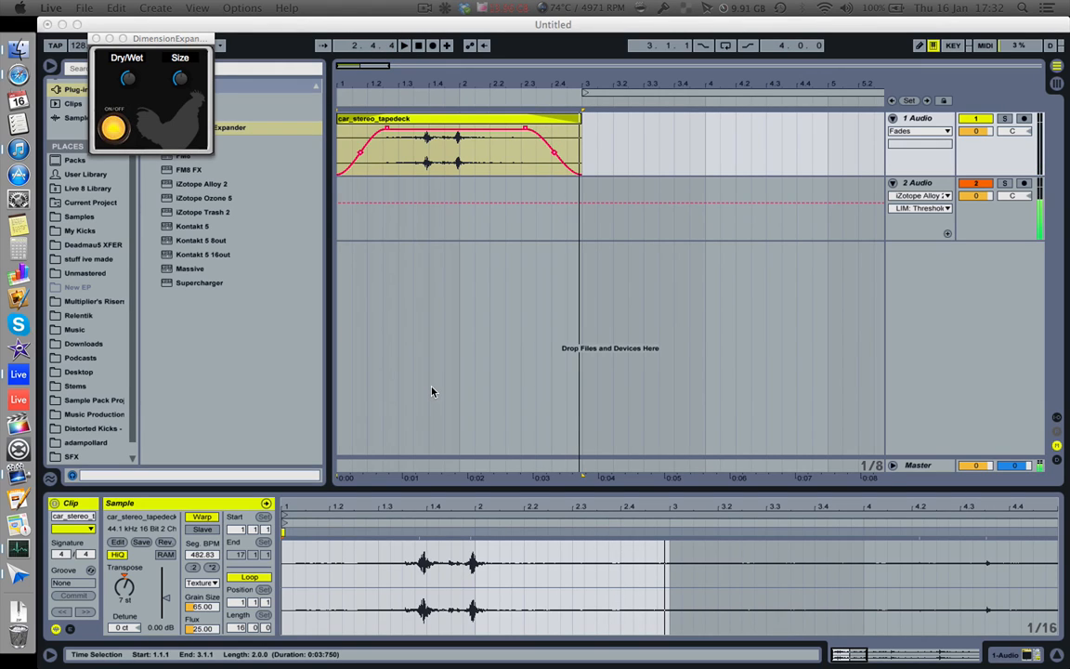
{"action": "left_click", "coordinate": [95, 38]}
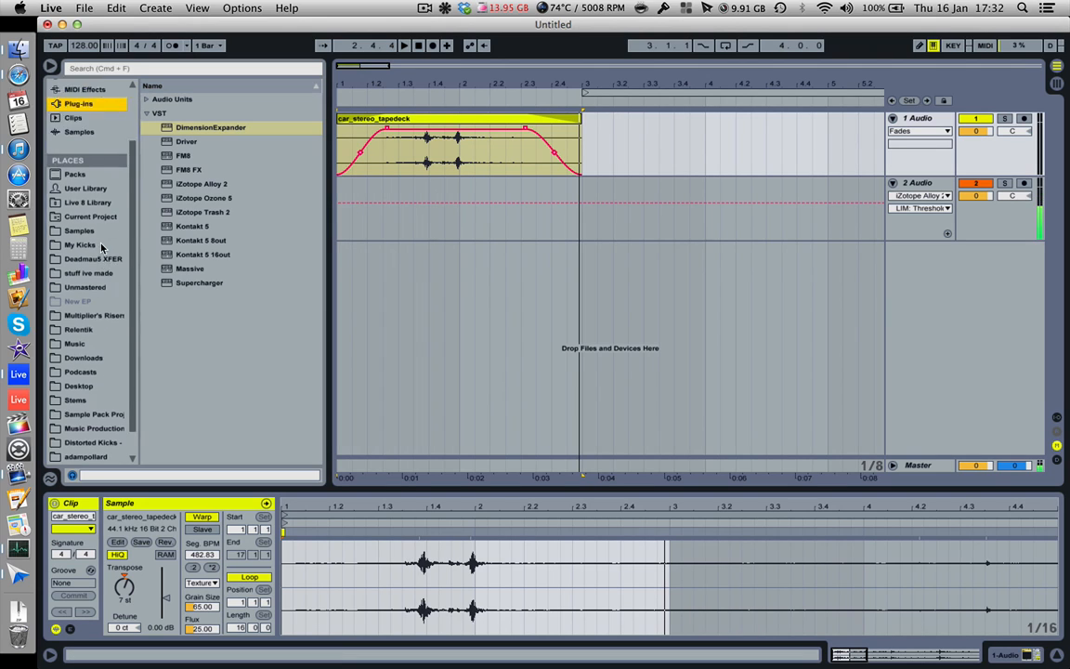
Step: Load the Wooden Hall preset of the Reverb audio effect onto the 1 Audio track and play the clip
{"action": "scroll", "coordinate": [133, 168], "scroll_direction": "up", "scroll_amount": 3}
{"action": "left_click", "coordinate": [88, 141]}
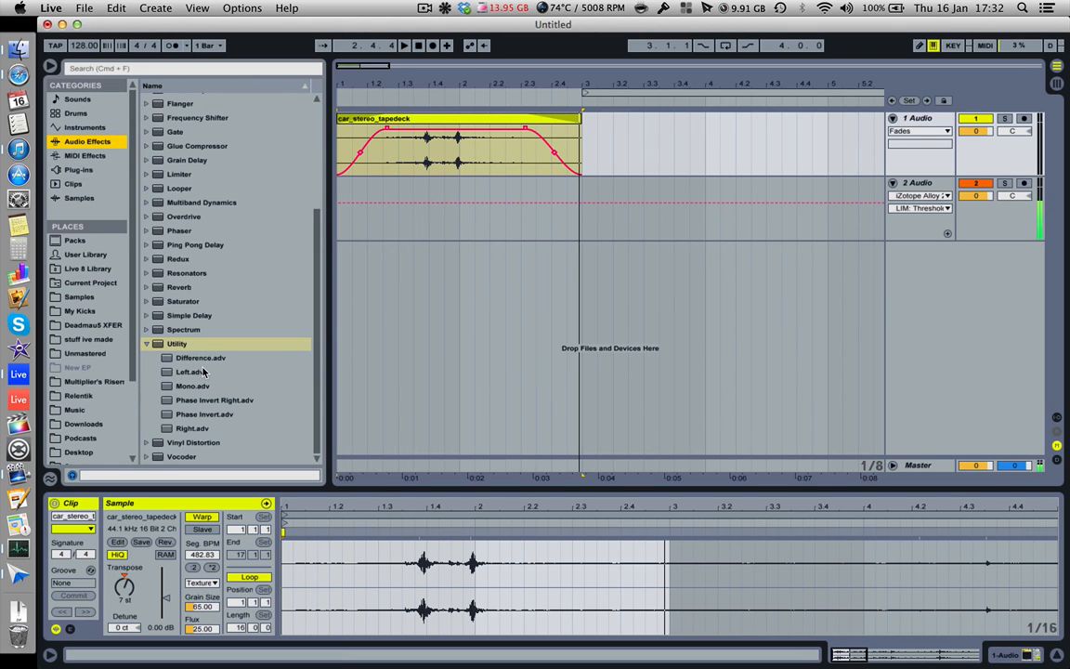
{"action": "left_click", "coordinate": [146, 287]}
{"action": "scroll", "coordinate": [209, 362], "scroll_direction": "down", "scroll_amount": 8}
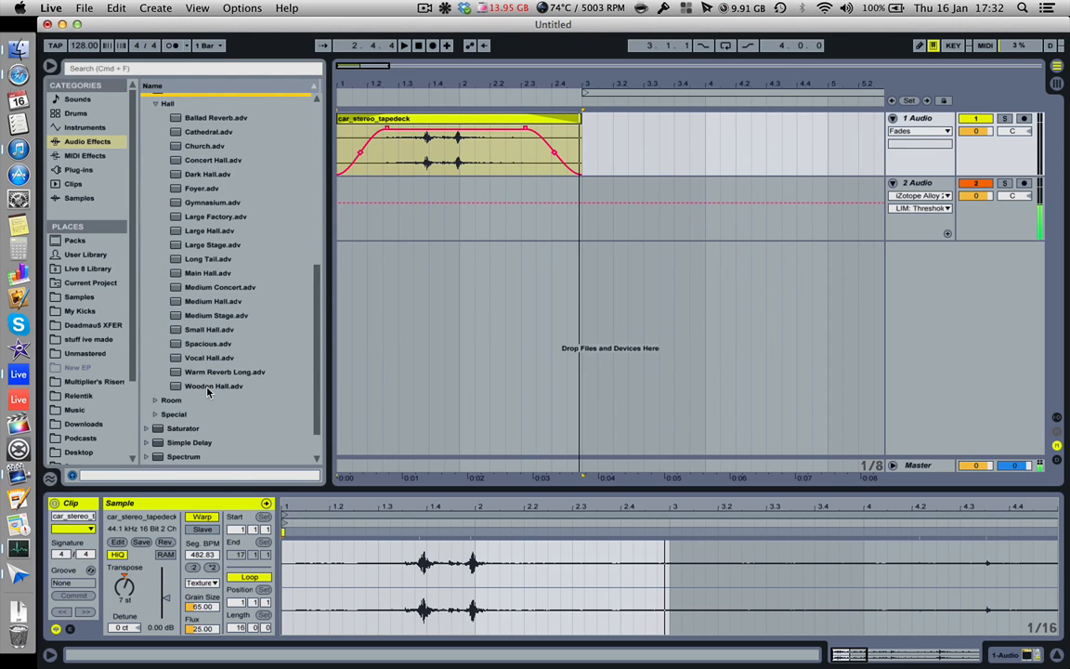
{"action": "scroll", "coordinate": [208, 392], "scroll_direction": "down", "scroll_amount": 1}
{"action": "left_click", "coordinate": [212, 371]}
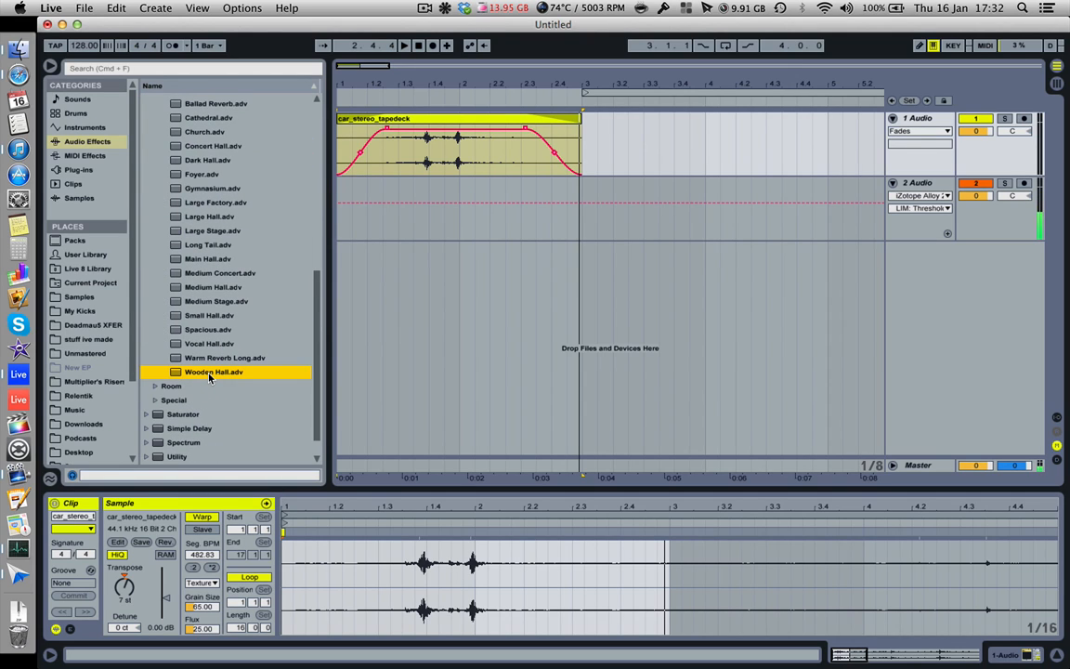
{"action": "key", "text": "Return"}
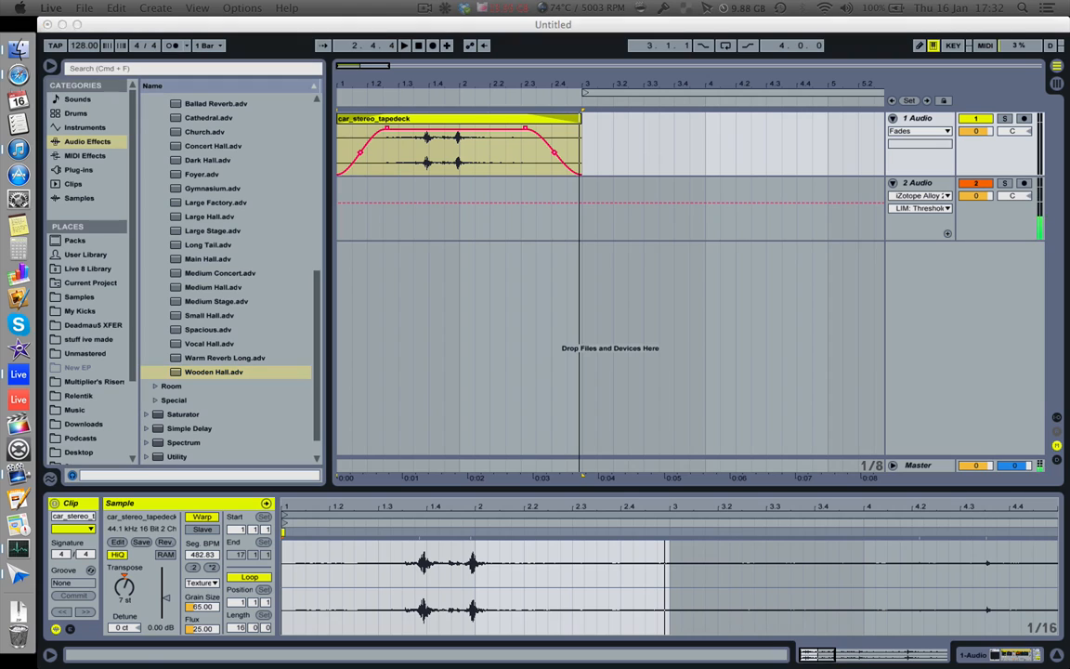
{"action": "key", "text": "space"}
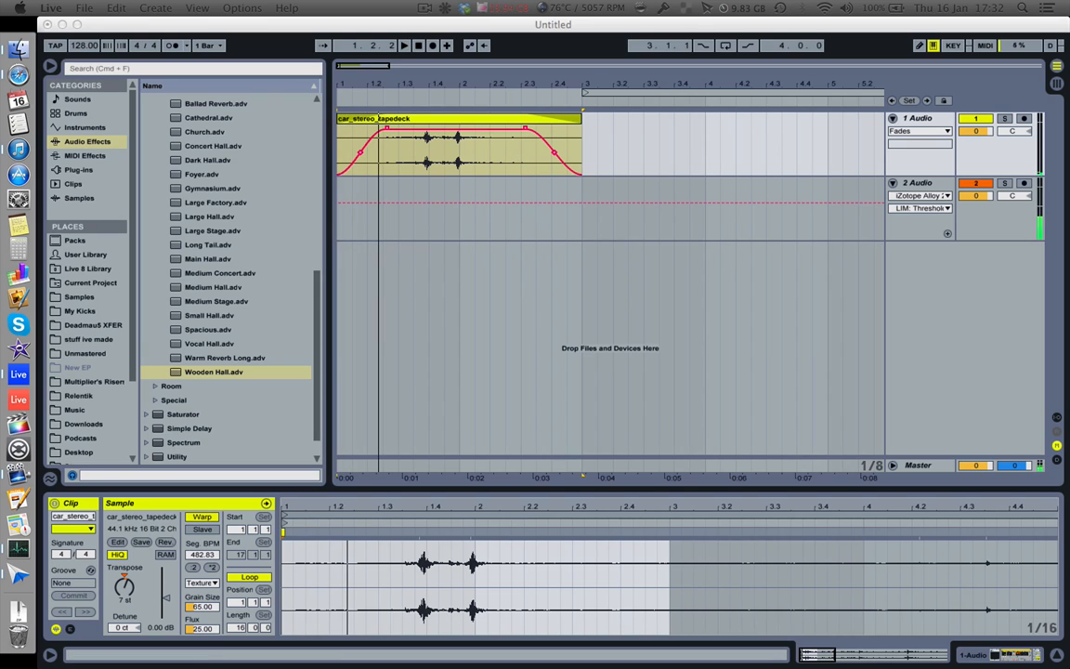
Step: Set the Wooden Hall reverb's Dry/Wet to 48 % and its Decay Time to 4.34 s while listening to the clip
{"action": "key", "text": "shift+Tab"}
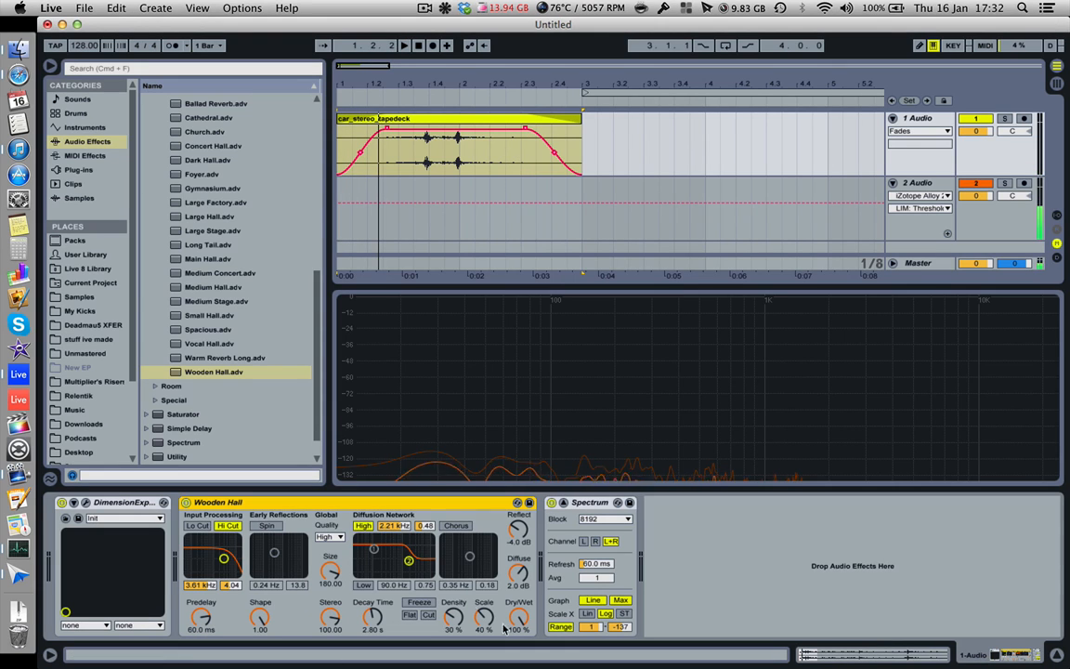
{"action": "left_click_drag", "start_coordinate": [524, 631], "coordinate": [525, 661]}
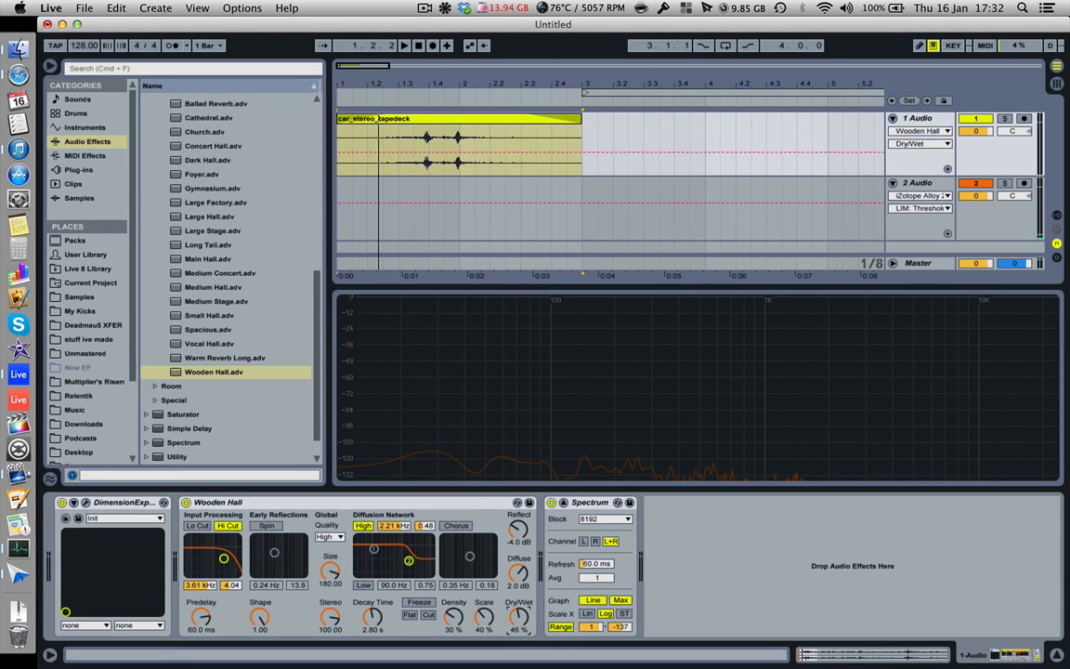
{"action": "mouse_move", "coordinate": [371, 616]}
{"action": "left_mouse_down"}
{"action": "mouse_move", "coordinate": [371, 585]}
{"action": "mouse_move", "coordinate": [370, 629]}
{"action": "left_mouse_up"}
{"action": "key", "text": "space"}
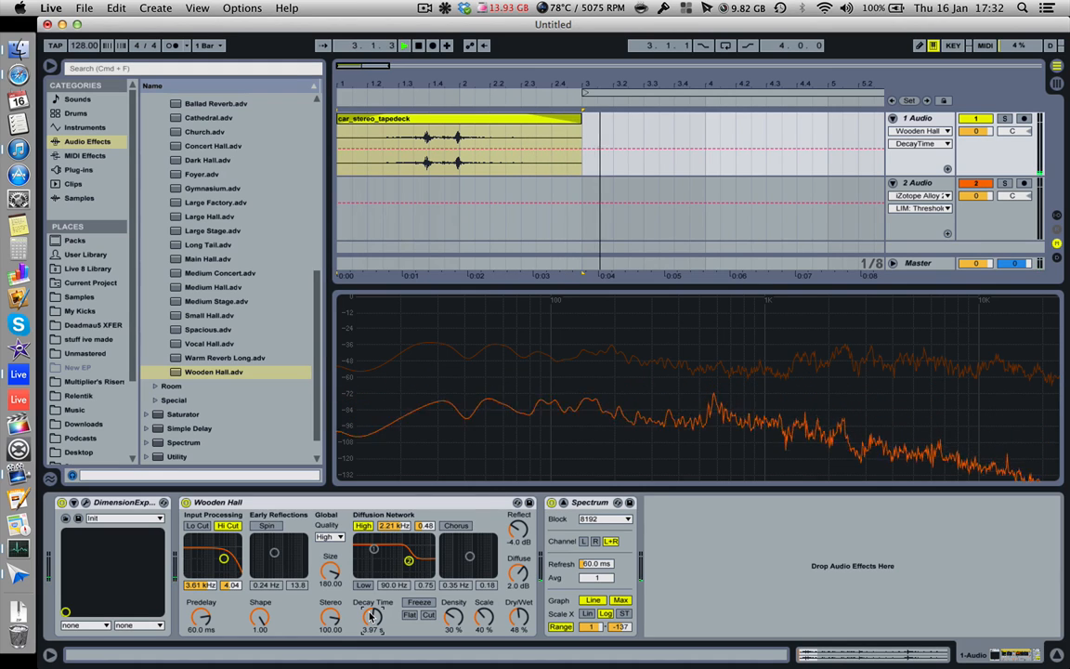
{"action": "mouse_move", "coordinate": [371, 616]}
{"action": "left_mouse_down"}
{"action": "mouse_move", "coordinate": [370, 594]}
{"action": "mouse_move", "coordinate": [370, 616]}
{"action": "left_mouse_up"}
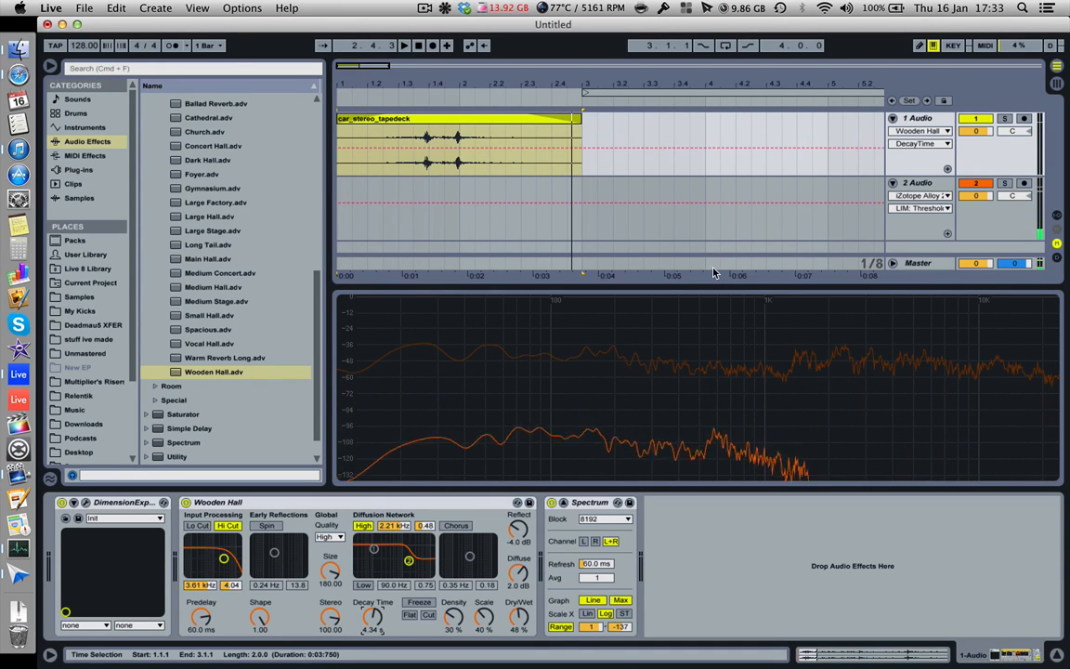
Step: Hide the device view and duplicate the 1 Audio track with its clip and effects
{"action": "left_click", "coordinate": [674, 159]}
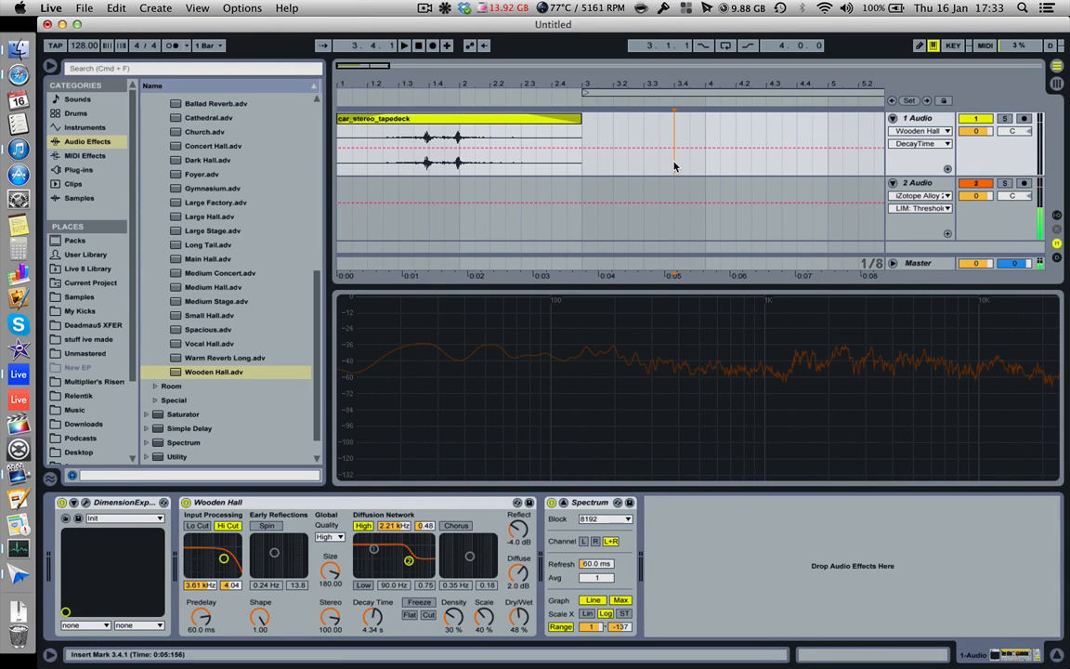
{"action": "key", "text": "super+alt+l"}
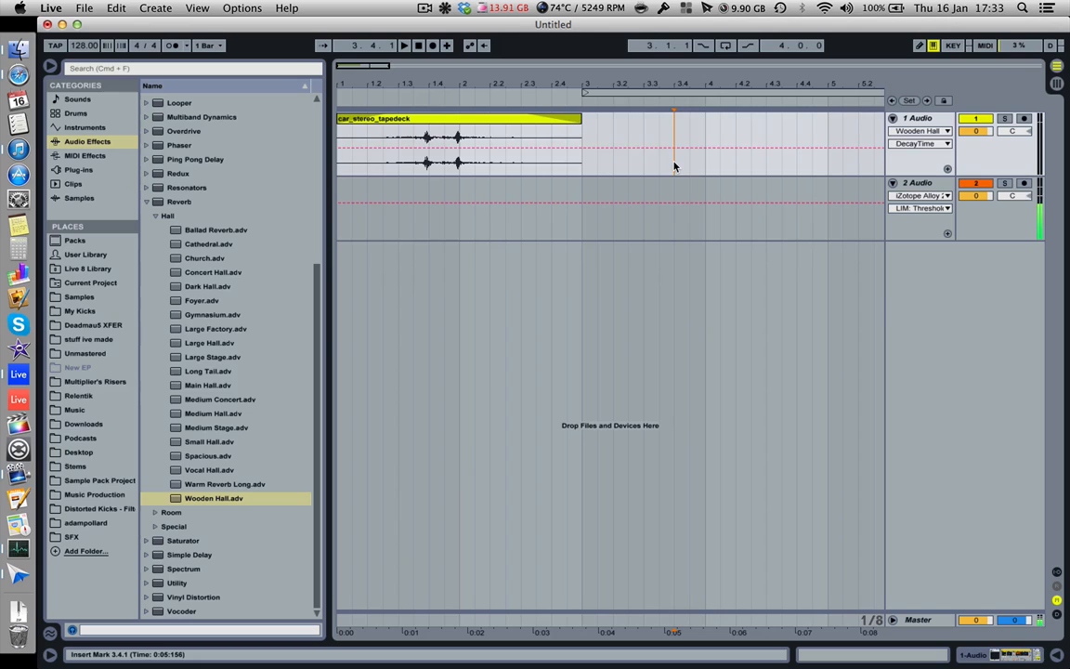
{"action": "left_click", "coordinate": [923, 121]}
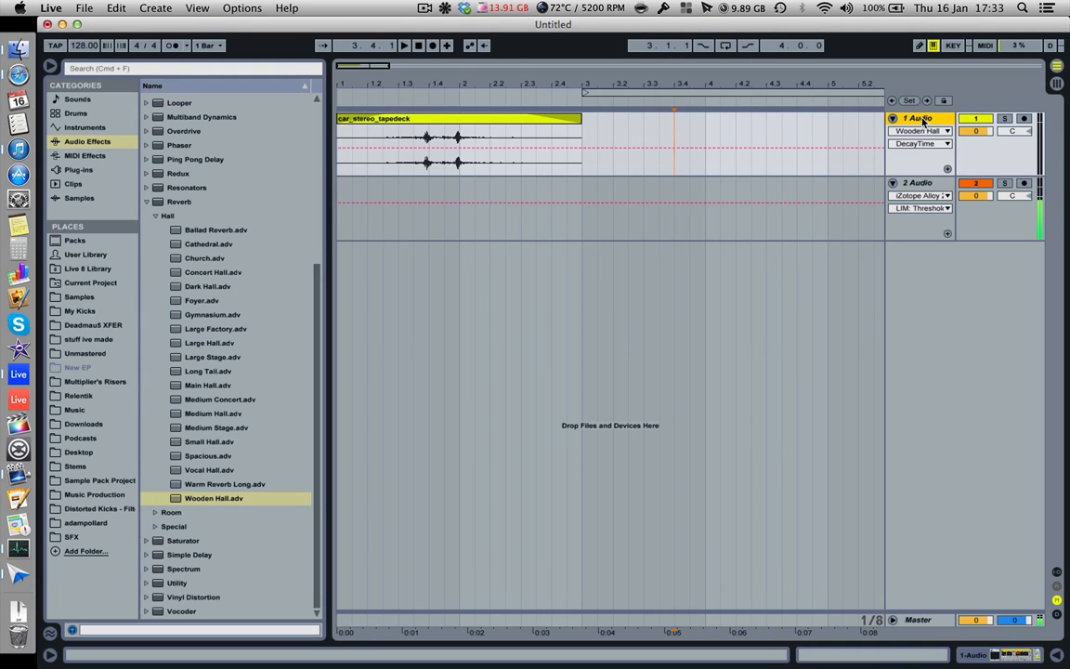
{"action": "key", "text": "super+d"}
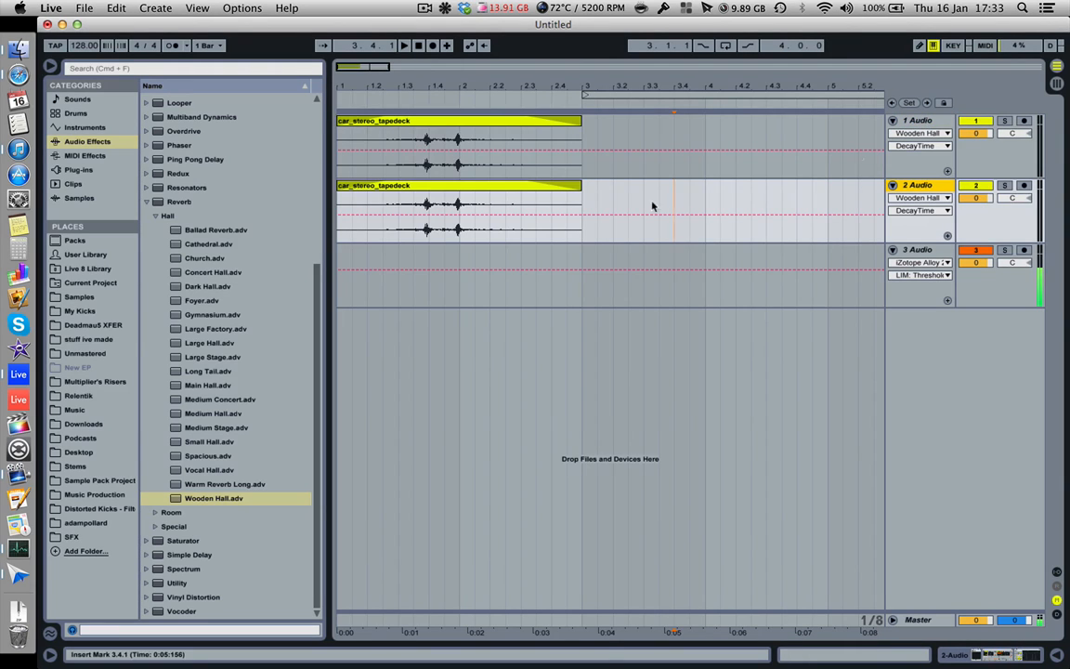
Step: Transpose the duplicated clip on the 2 Audio track to -4 semitones and play both layers together
{"action": "left_click", "coordinate": [497, 193]}
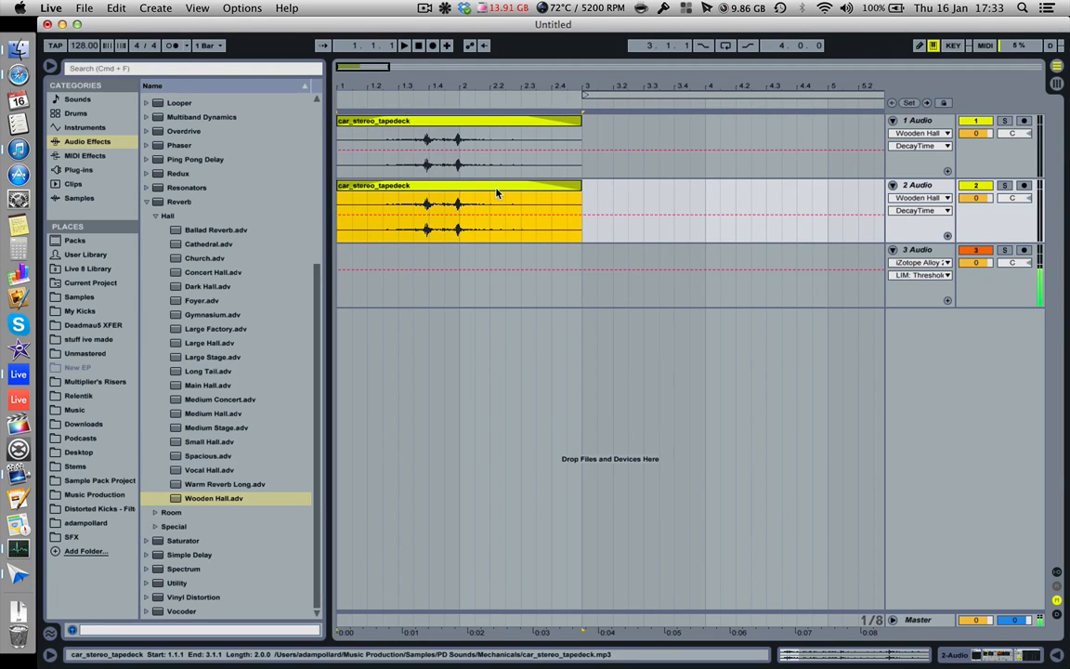
{"action": "left_click", "coordinate": [1000, 657]}
{"action": "key", "text": "shift+Tab"}
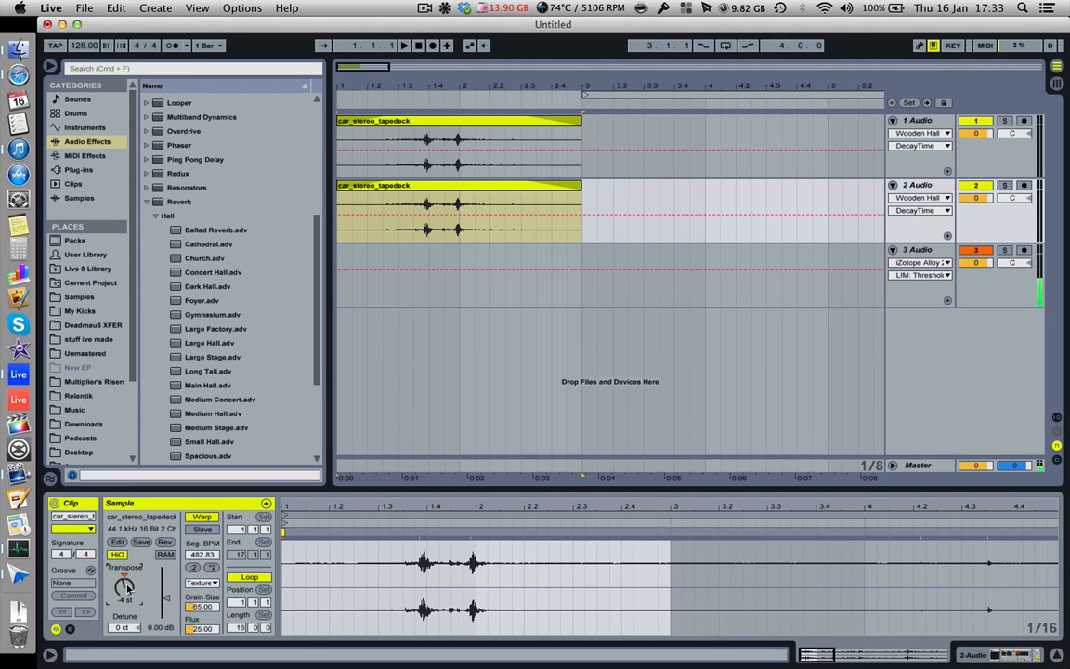
{"action": "key", "text": "space"}
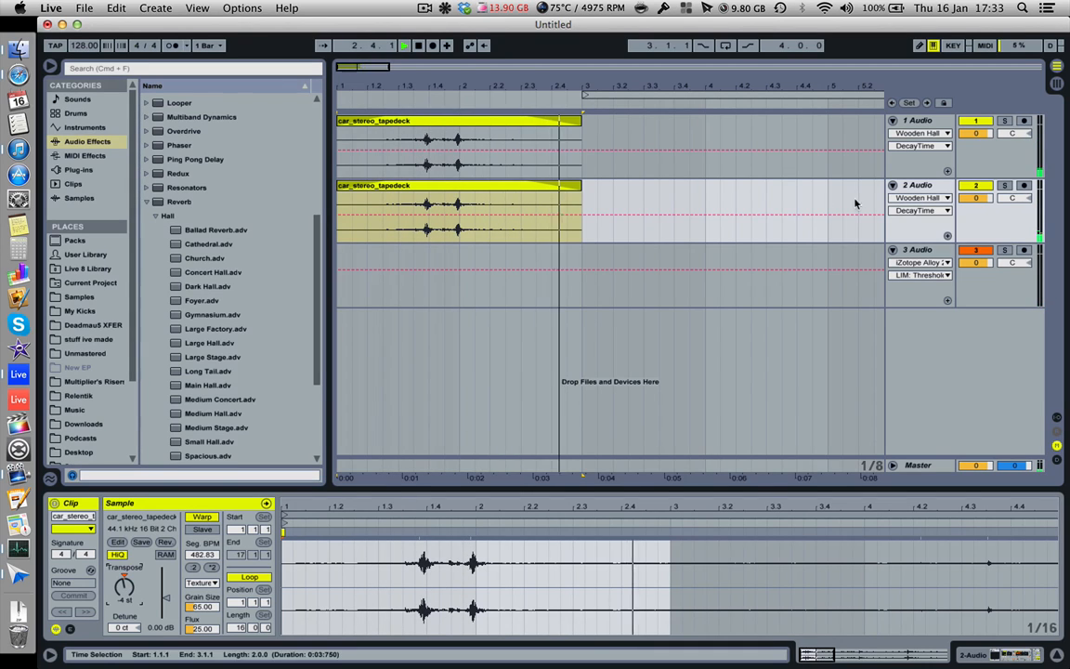
Step: Lower the 2 Audio track's volume to -12.9 dB and transpose its clip to 3 semitones while listening to both layers
{"action": "left_click", "coordinate": [987, 188]}
{"action": "mouse_move", "coordinate": [986, 200]}
{"action": "left_mouse_down"}
{"action": "mouse_move", "coordinate": [986, 232]}
{"action": "mouse_move", "coordinate": [986, 192]}
{"action": "left_mouse_up"}
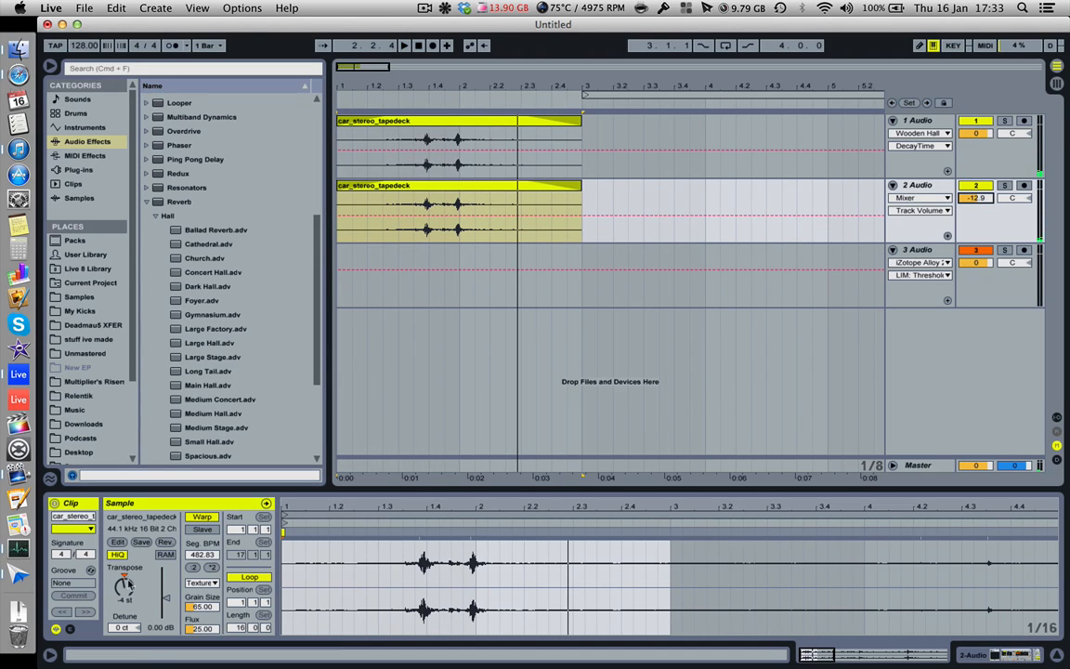
{"action": "left_click", "coordinate": [125, 577]}
{"action": "left_click_drag", "start_coordinate": [126, 585], "coordinate": [126, 577]}
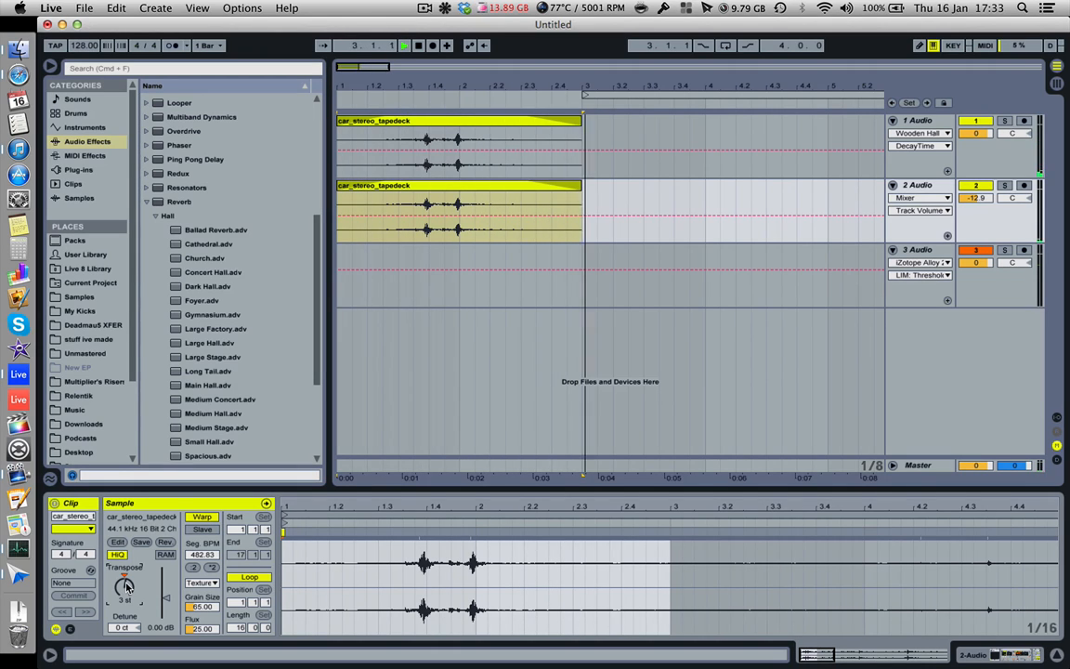
{"action": "key", "text": "space"}
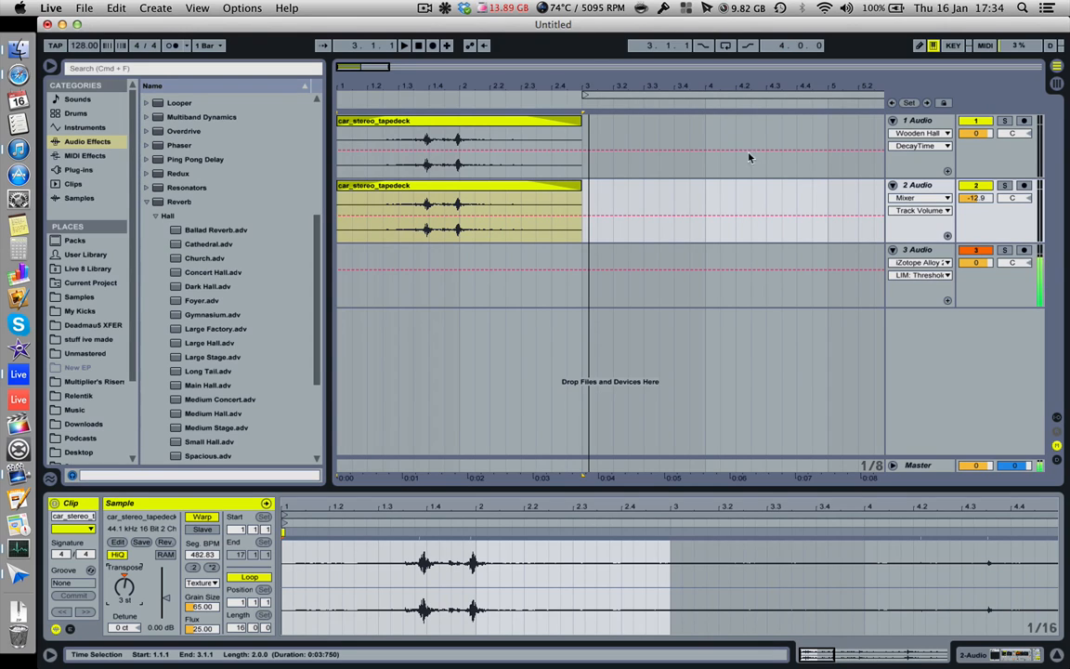
{"action": "left_click", "coordinate": [426, 9]}
{"action": "left_click", "coordinate": [427, 9]}
{"action": "left_click", "coordinate": [425, 7]}
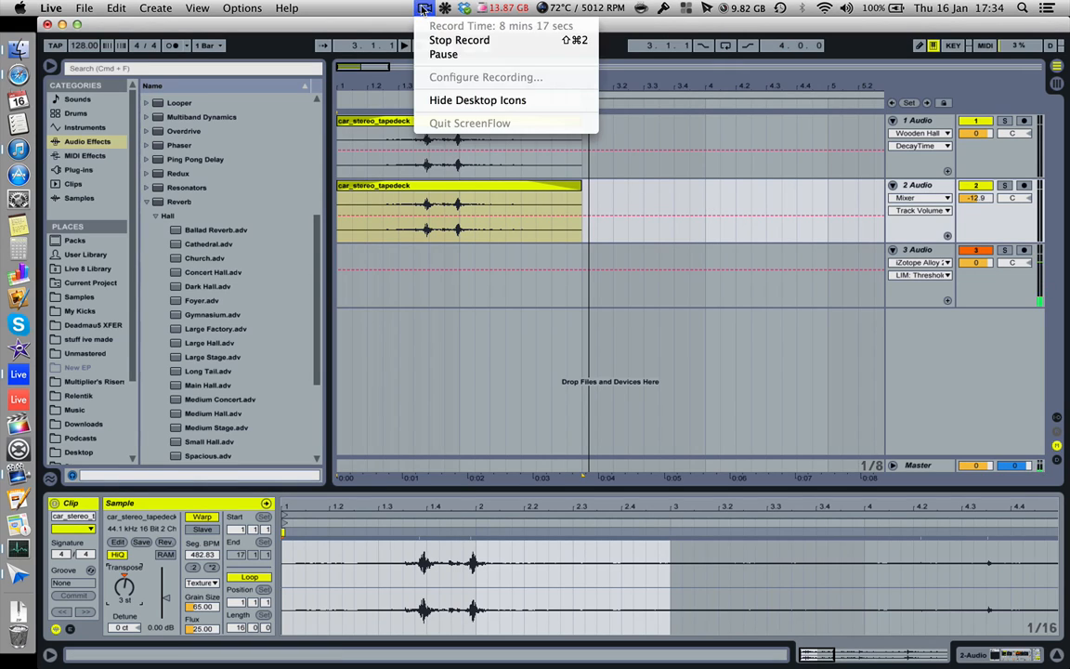